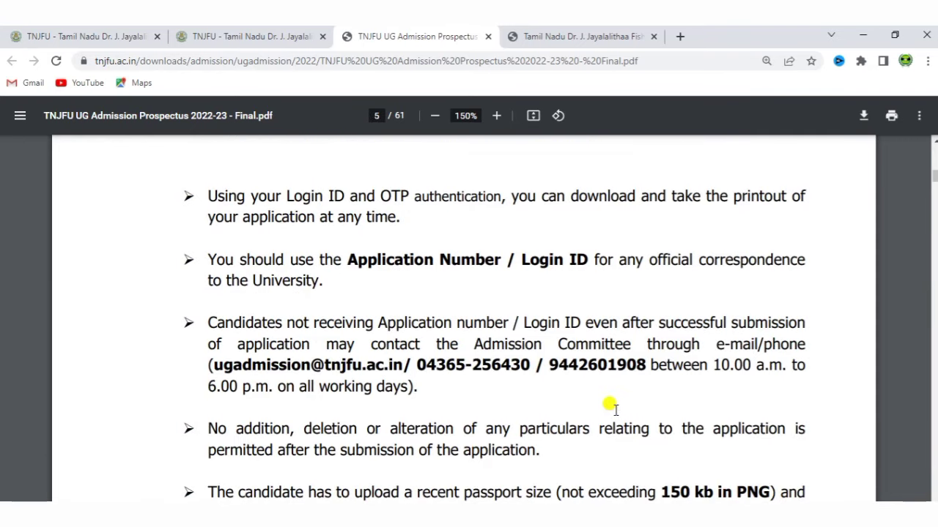
- Read the prospectus's application instructions, required certificates, university profile and list of degree programmes on pages 5 to 7
scroll(614, 408, down, 6)
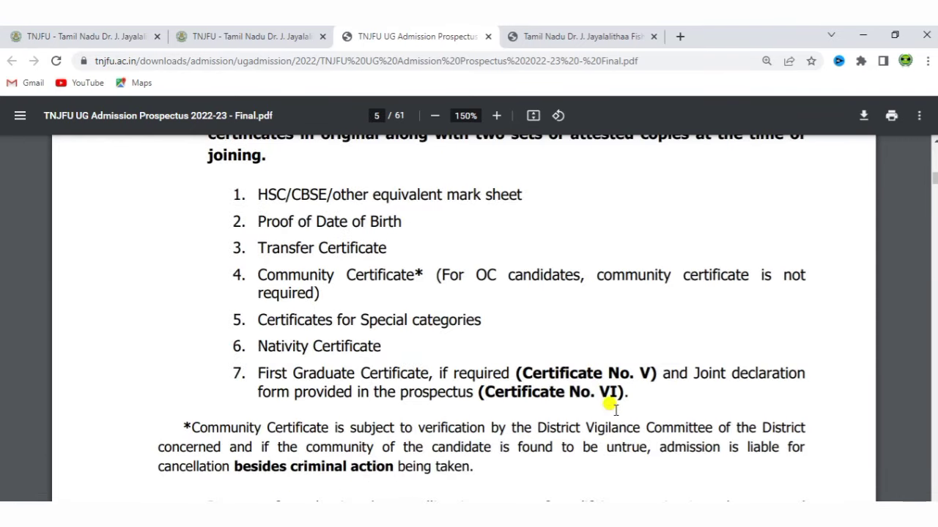
scroll(614, 408, down, 10)
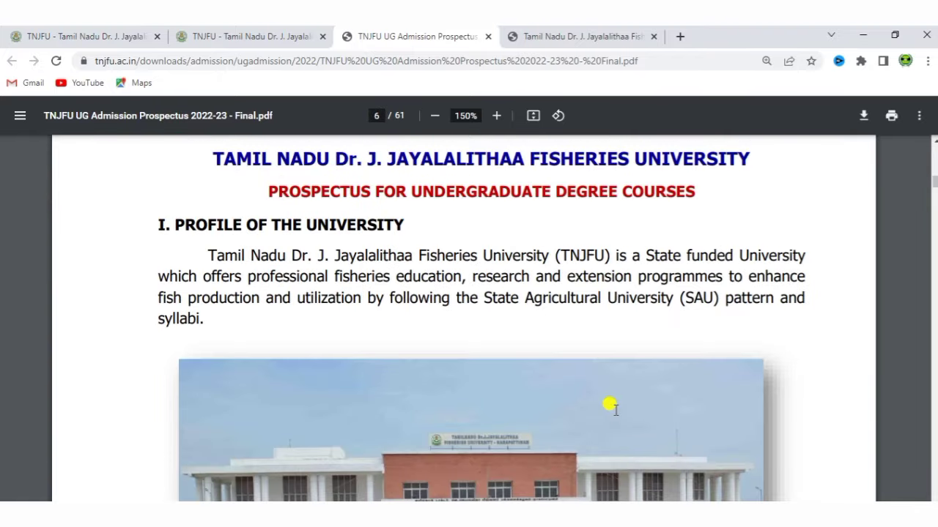
scroll(614, 409, down, 3)
scroll(614, 408, up, 4)
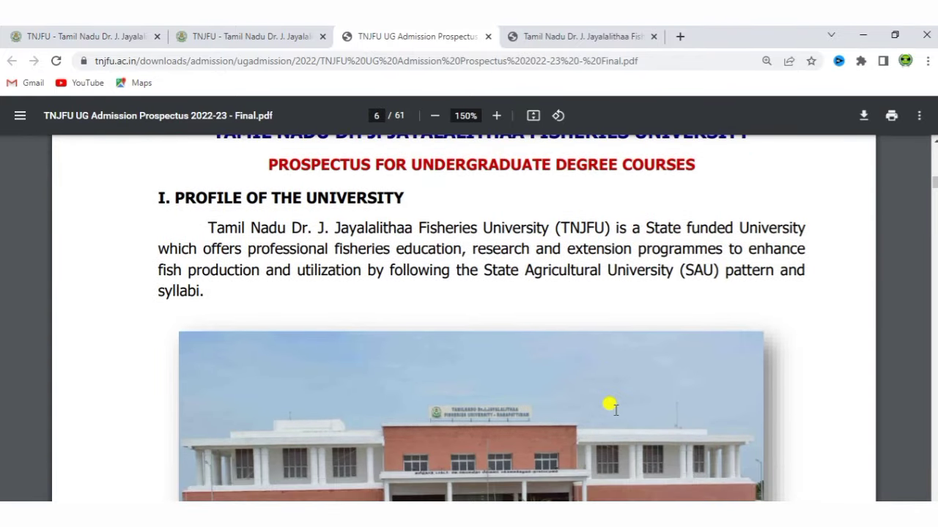
scroll(614, 408, down, 12)
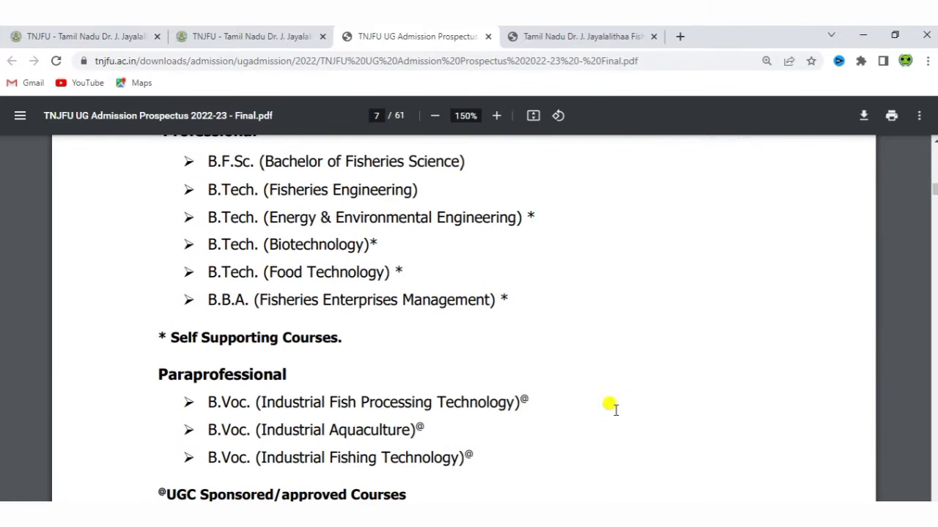
scroll(614, 408, down, 15)
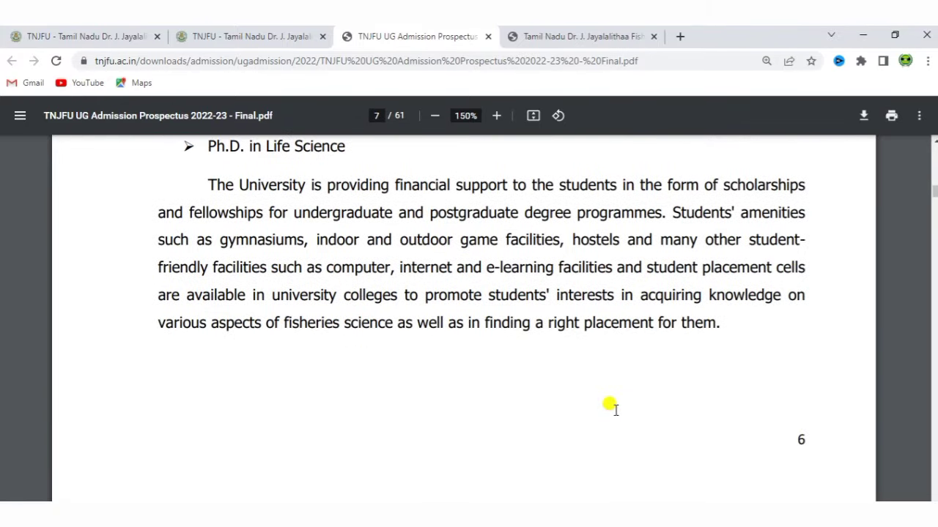
- Look through the constituent college and institute profiles and the collaboration (MoU) lists on pages 8 to 19
scroll(610, 405, down, 20)
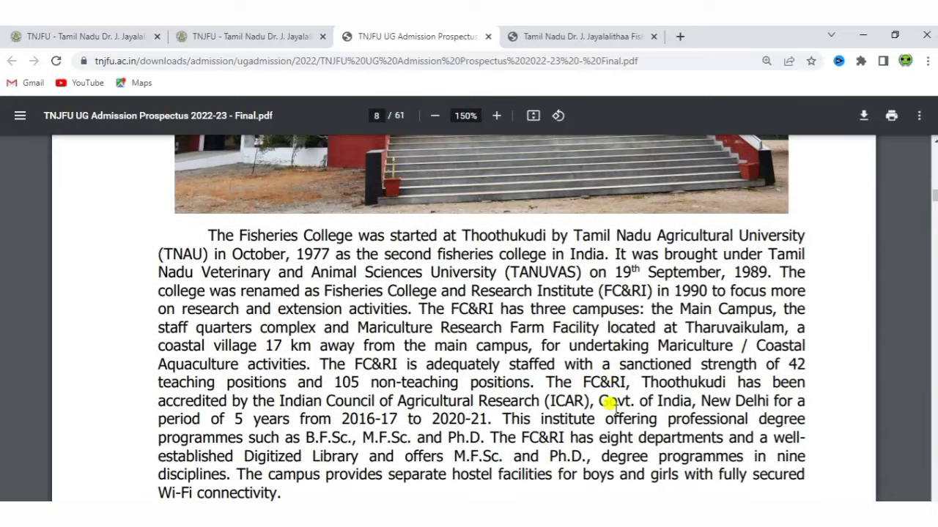
scroll(611, 405, down, 20)
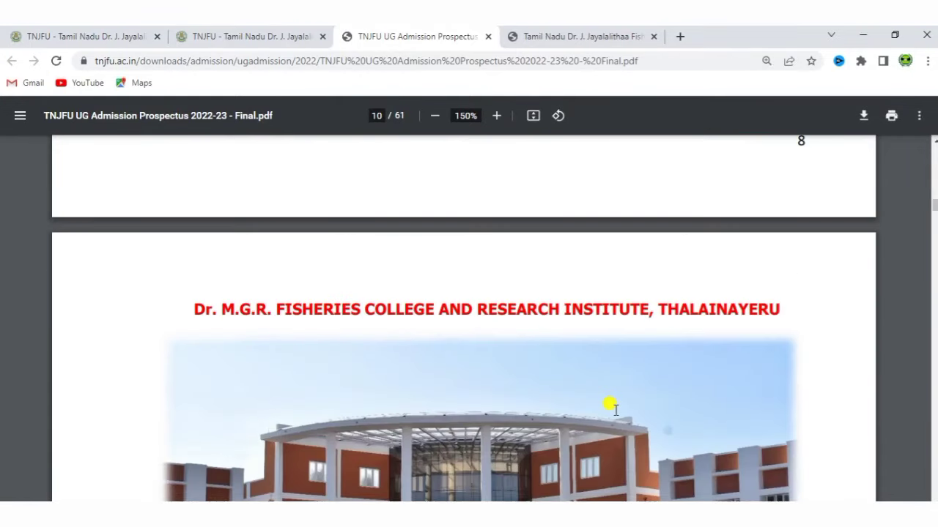
scroll(614, 408, down, 20)
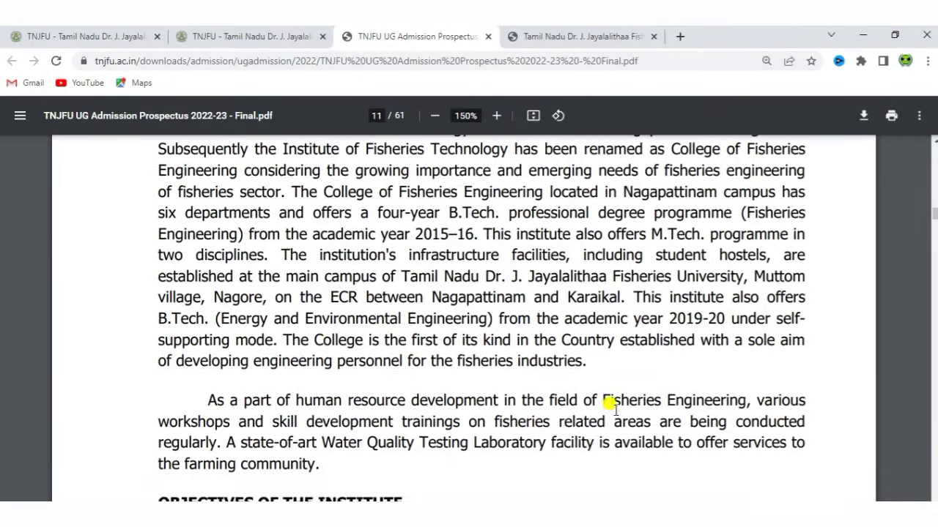
scroll(614, 408, down, 20)
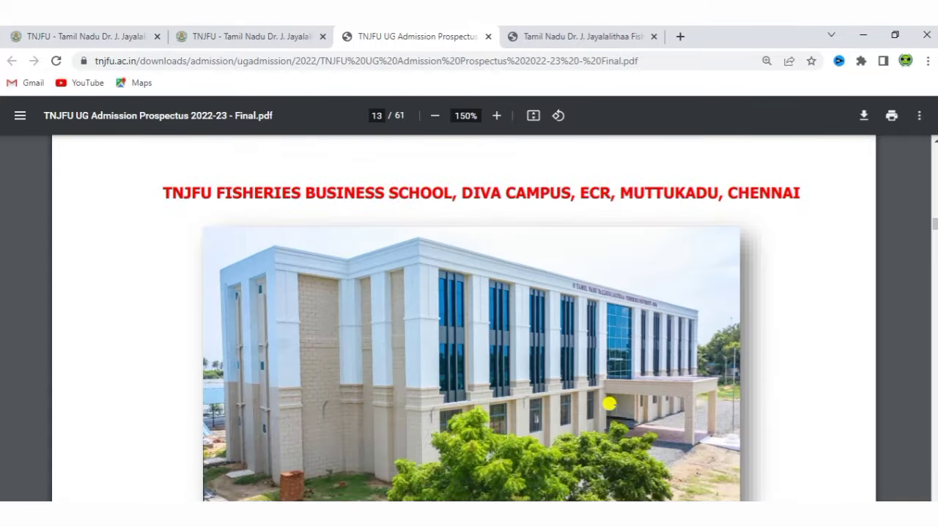
scroll(613, 408, down, 20)
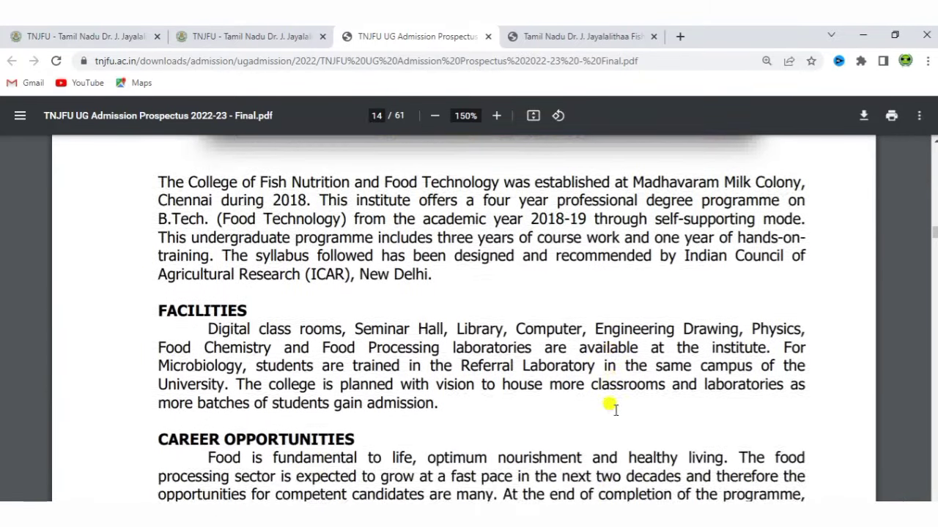
scroll(614, 408, down, 20)
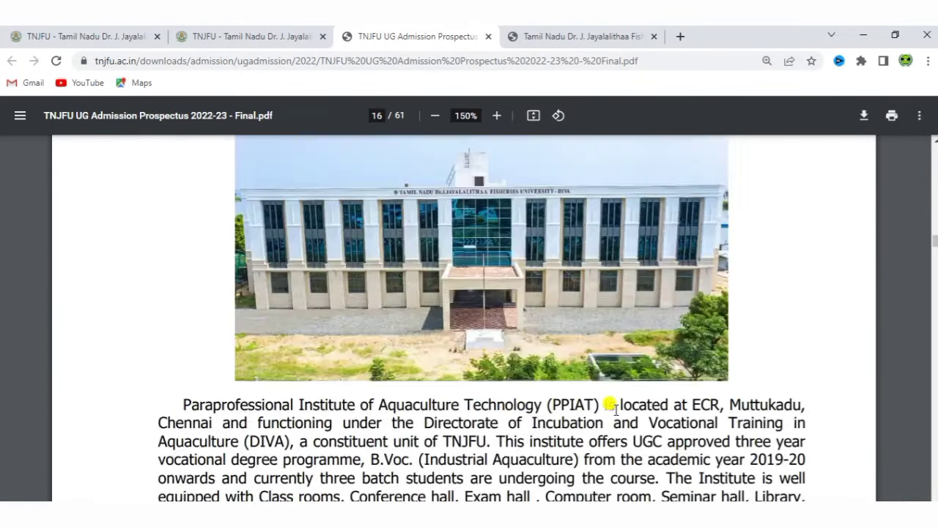
scroll(614, 408, down, 5)
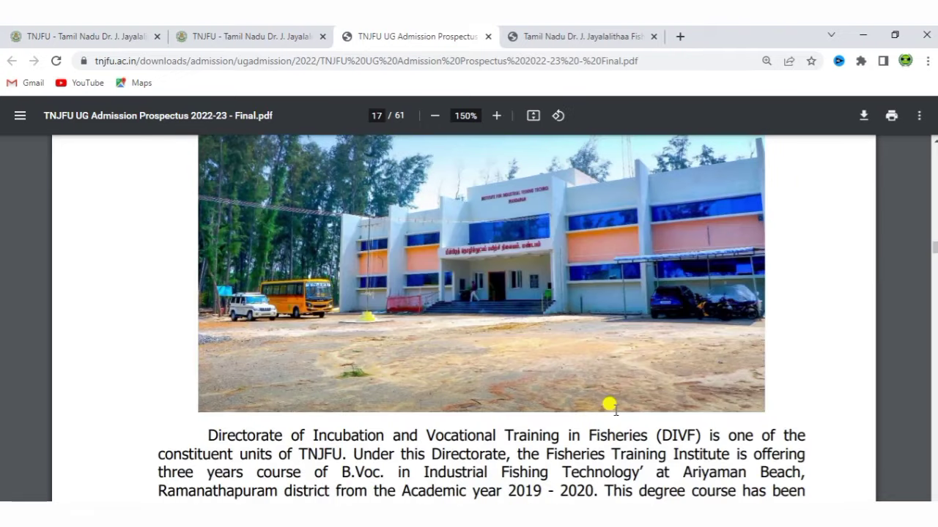
scroll(614, 408, down, 15)
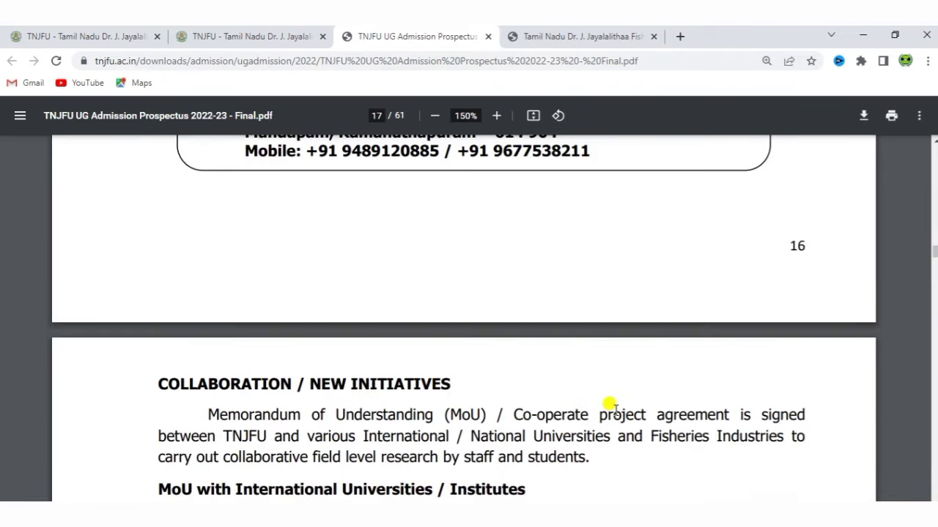
scroll(614, 408, down, 20)
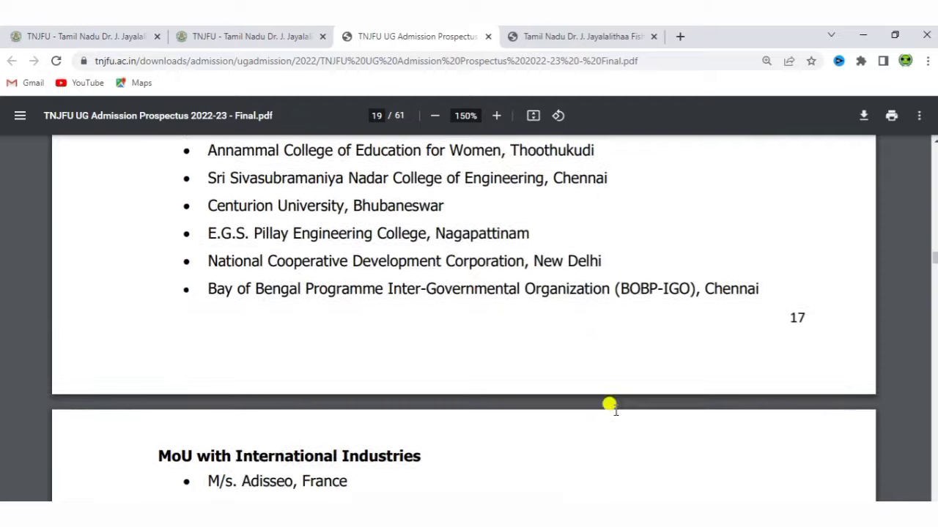
- Examine the Available Seats table on page 20 for each course's seats, duration and campus
scroll(613, 408, down, 15)
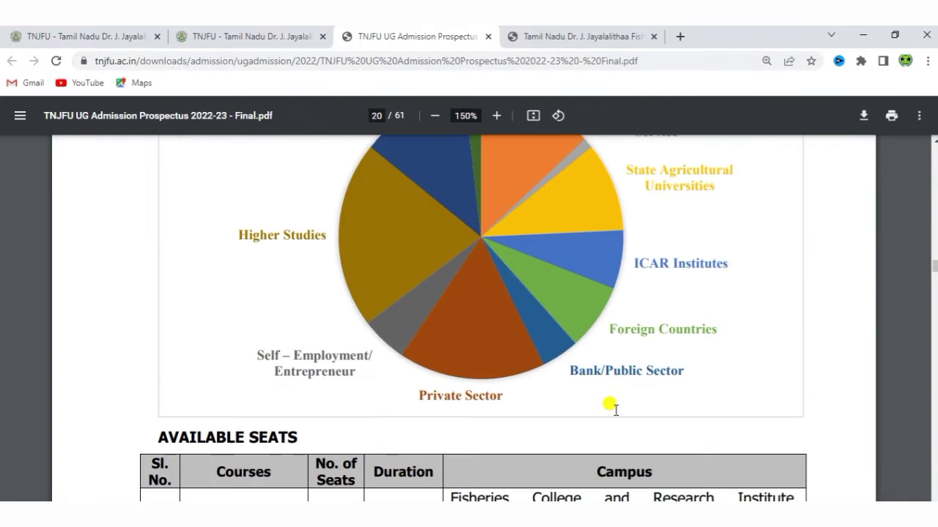
scroll(614, 408, down, 4)
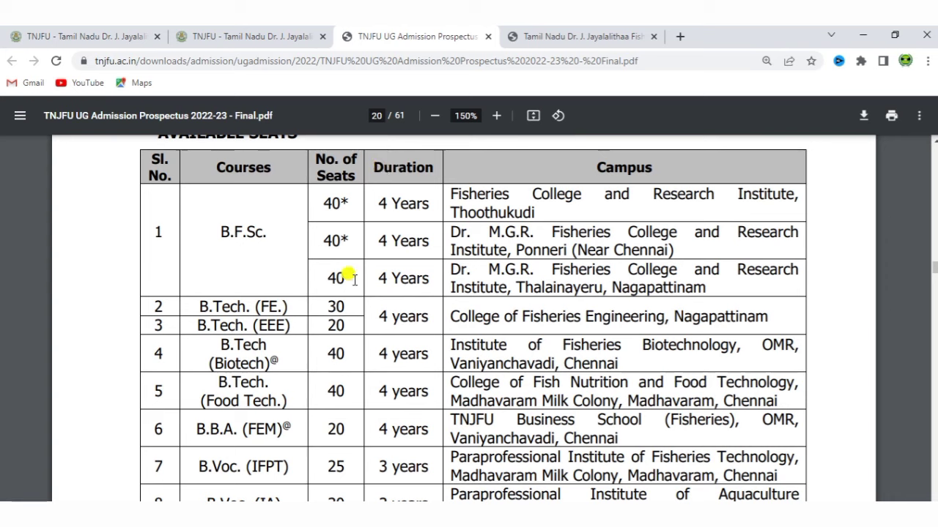
scroll(456, 205, down, 10)
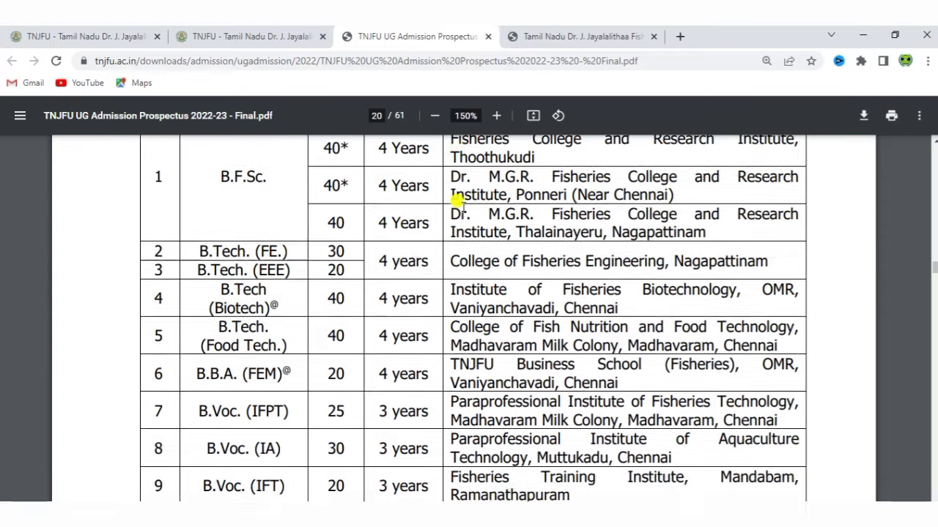
- Review the eligibility section for degree courses, including minimum marks per community and the number of attempts allowed
scroll(458, 202, up, 1)
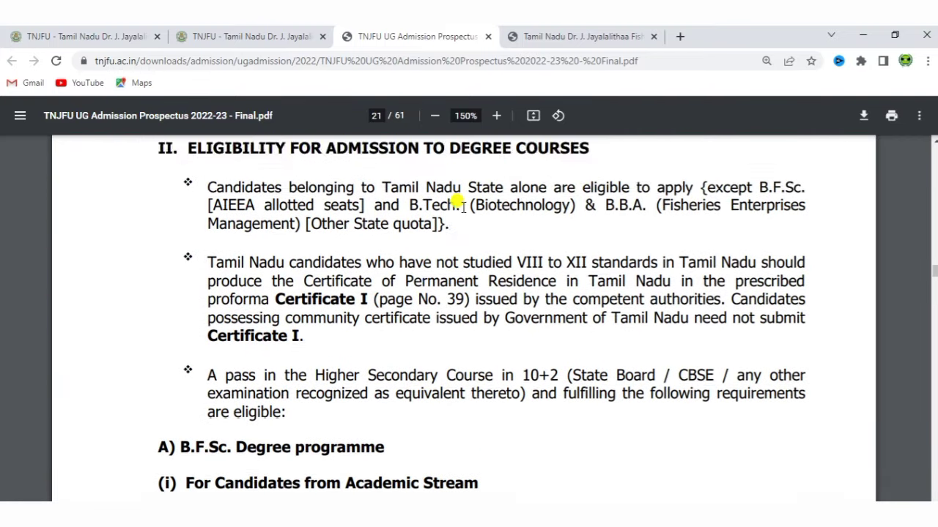
scroll(458, 202, down, 3)
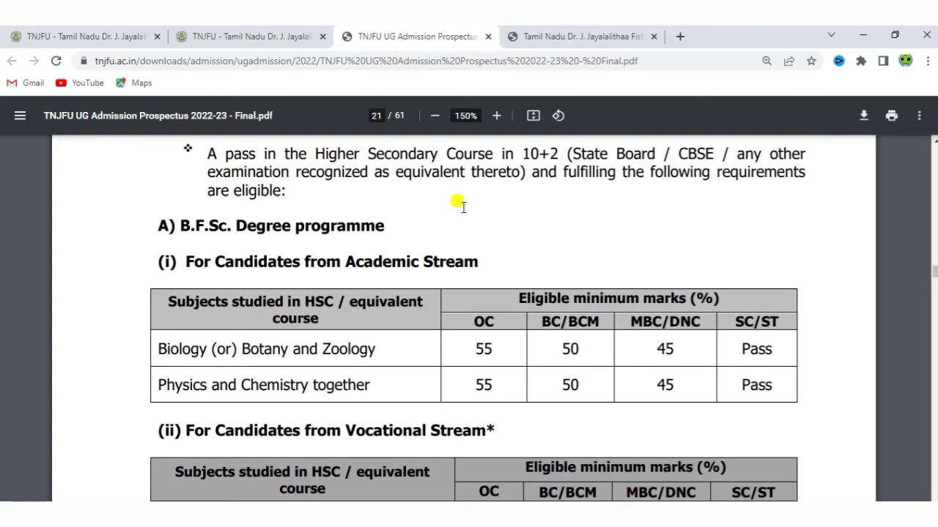
scroll(458, 204, down, 8)
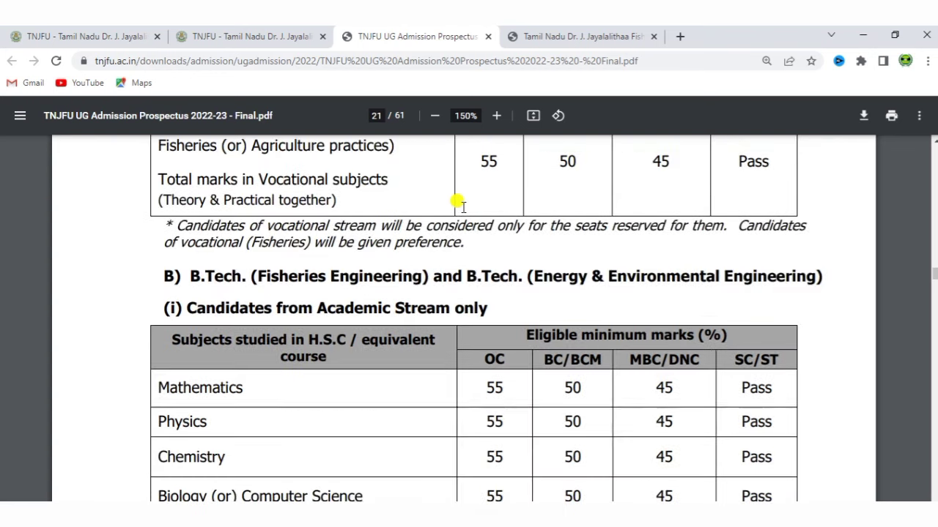
scroll(458, 203, down, 15)
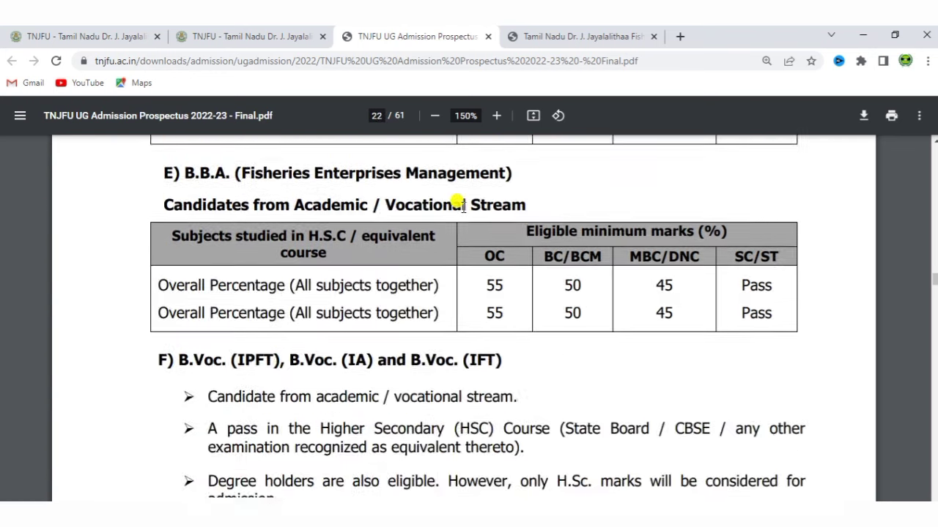
scroll(458, 204, down, 10)
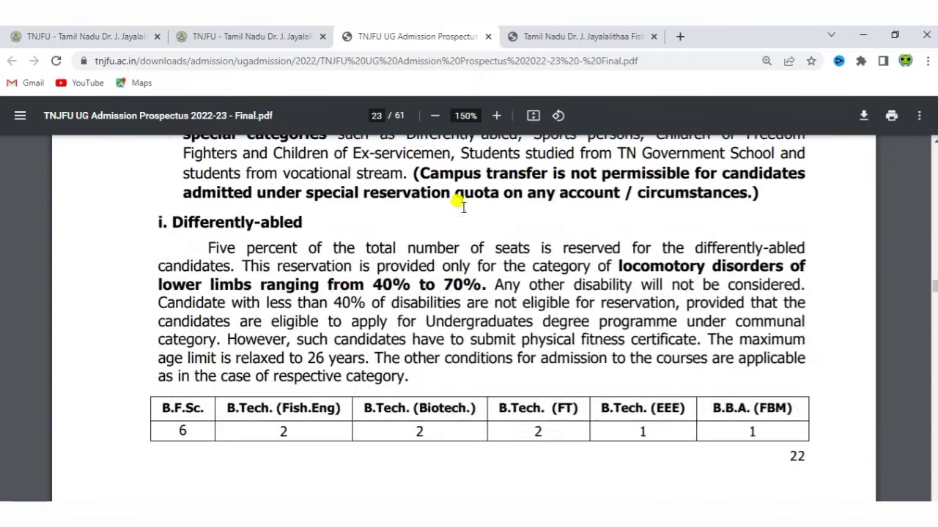
scroll(458, 204, up, 4)
scroll(458, 203, up, 10)
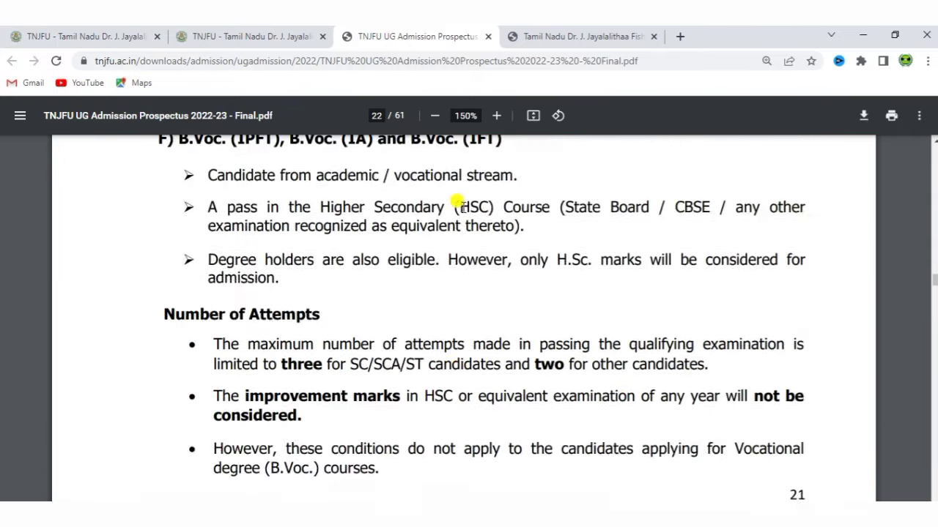
- Read the age limits and the reservation rules for differently-abled, sports, freedom fighter and ex-servicemen categories
scroll(462, 205, down, 12)
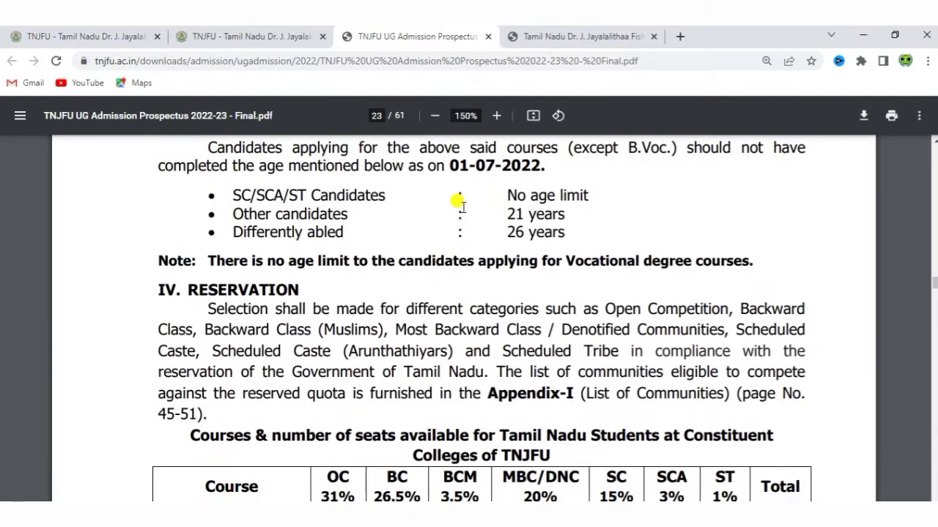
scroll(461, 205, down, 10)
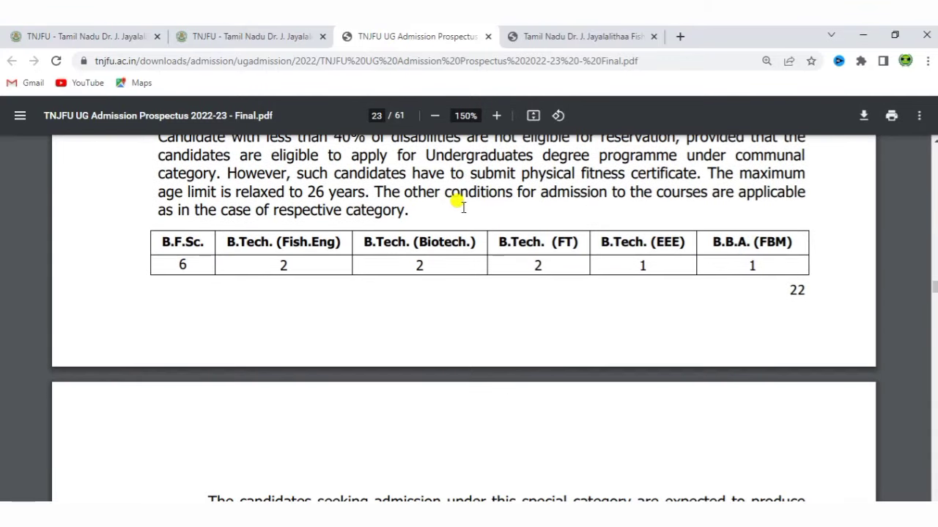
scroll(458, 202, down, 10)
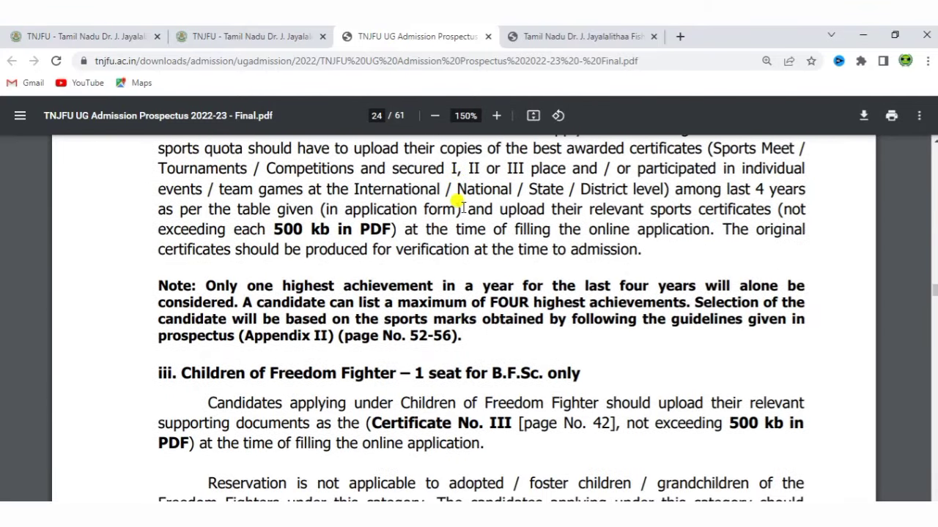
scroll(458, 202, down, 10)
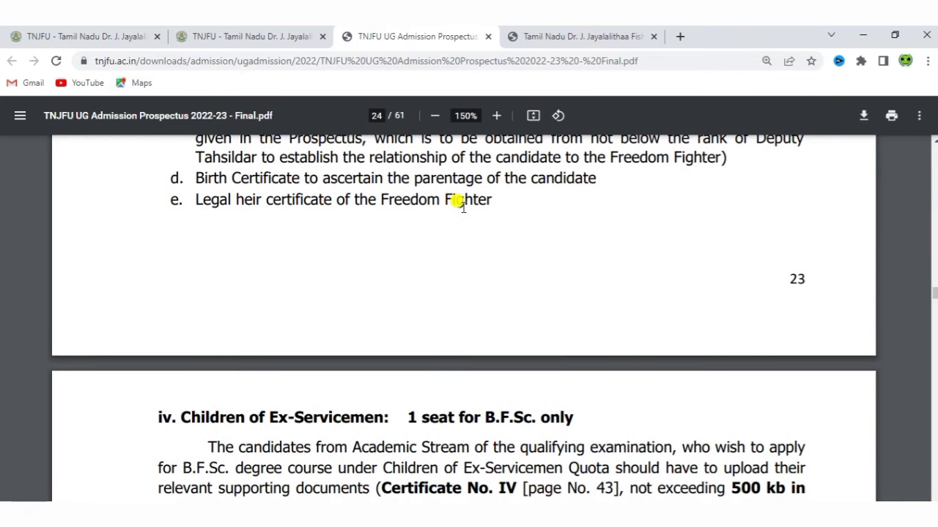
- Read section V on seats reserved over and above the admission strength, covering the fishermen wards and Kashmiri migrant categories
scroll(462, 205, down, 5)
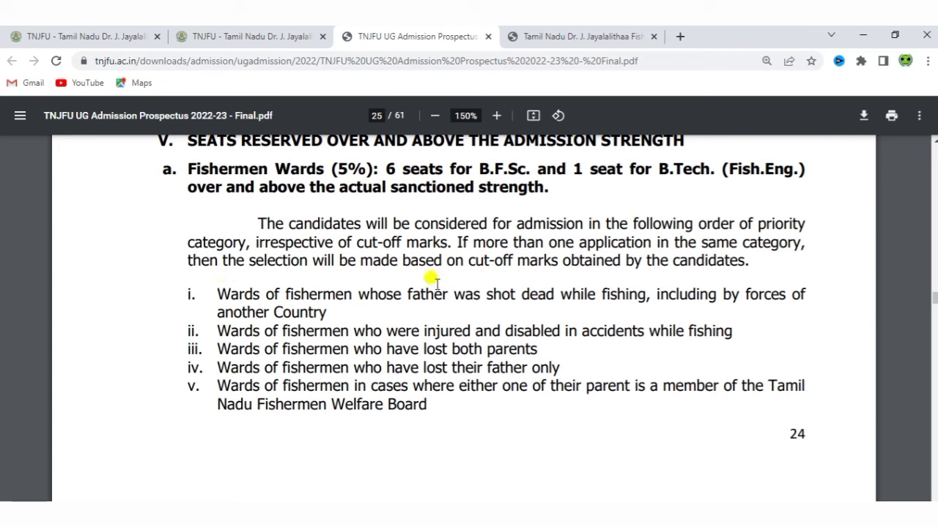
triple_click(424, 326)
double_click(424, 327)
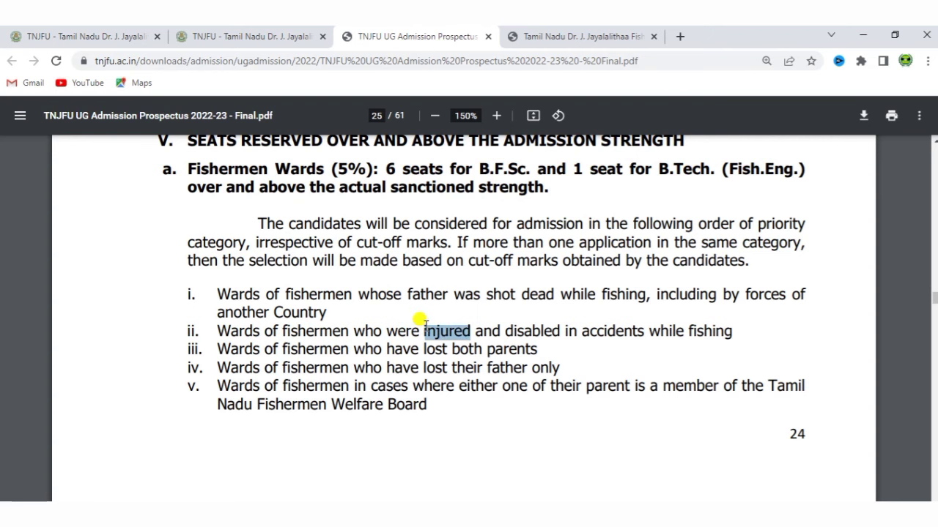
scroll(424, 323, down, 5)
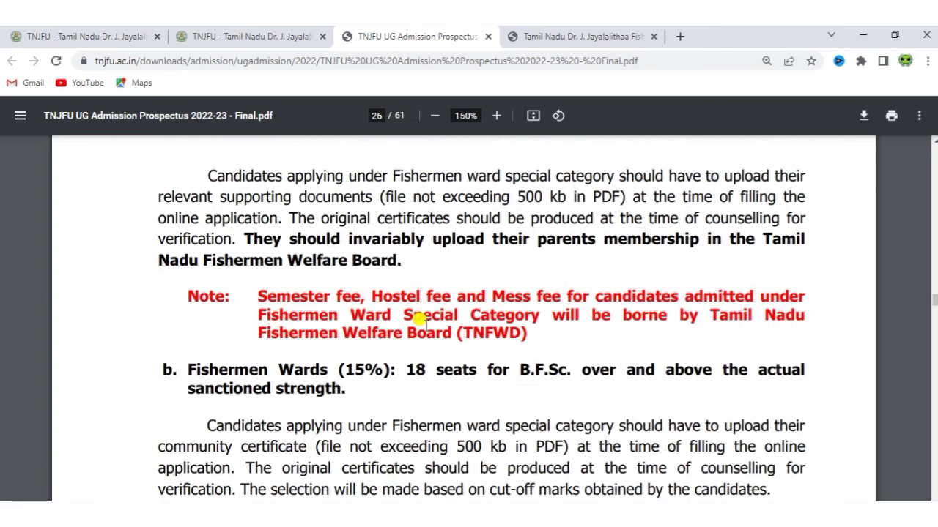
scroll(420, 319, down, 1)
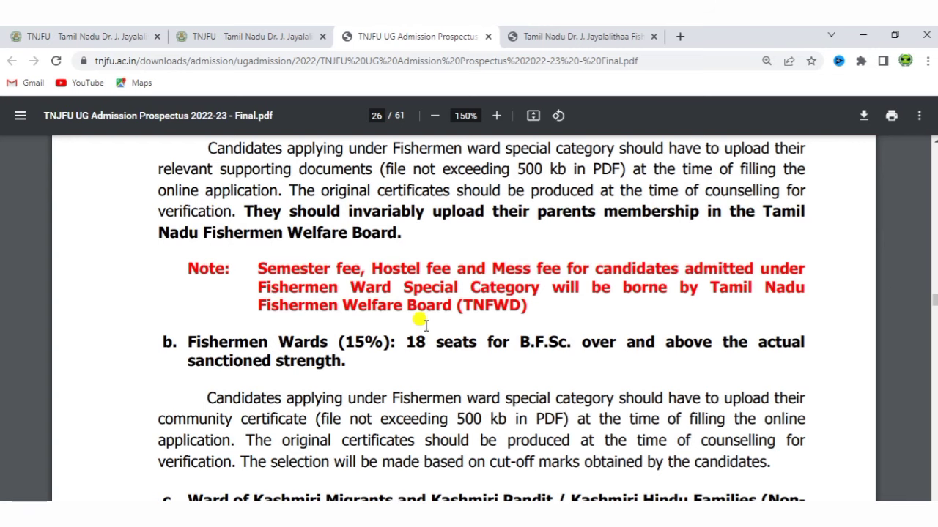
scroll(424, 322, down, 8)
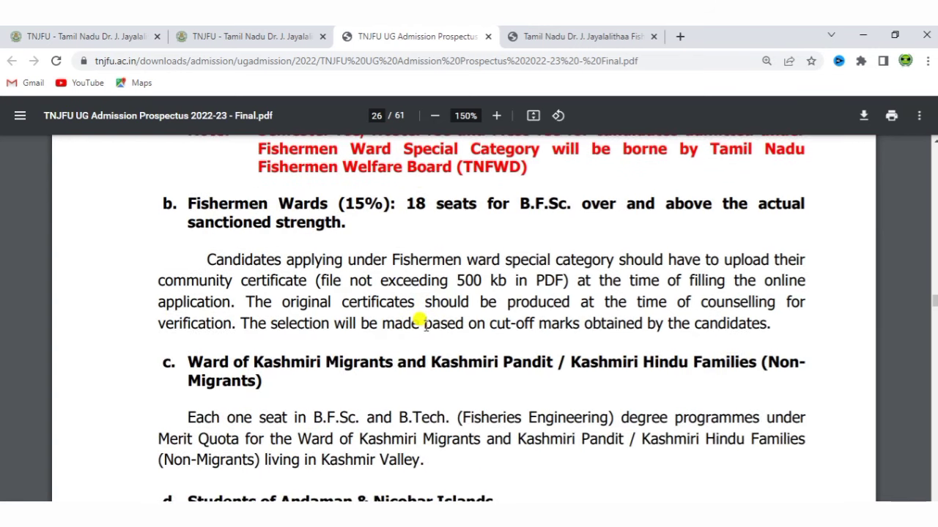
- Check the B.F.Sc. self-supporting mode seats and semester fees, and go on to the prospectus's last page
scroll(424, 323, down, 10)
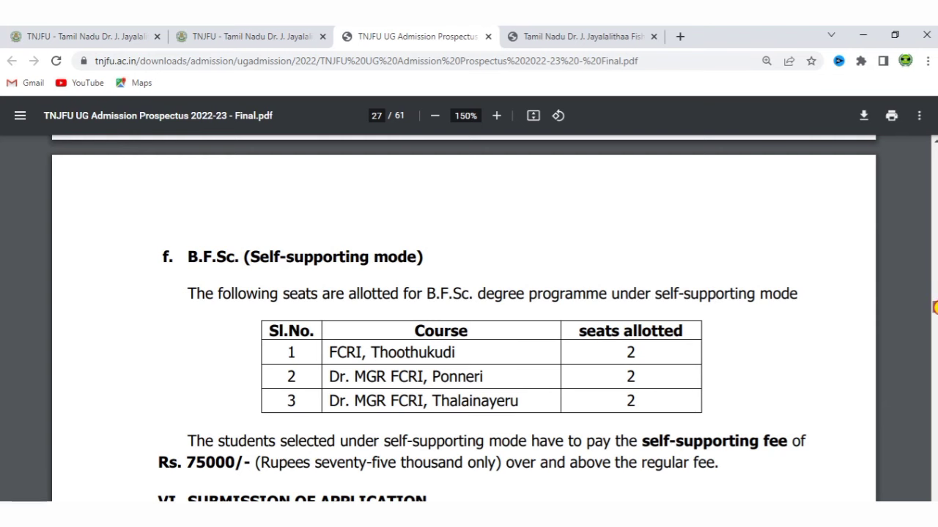
drag(935, 308, 935, 342)
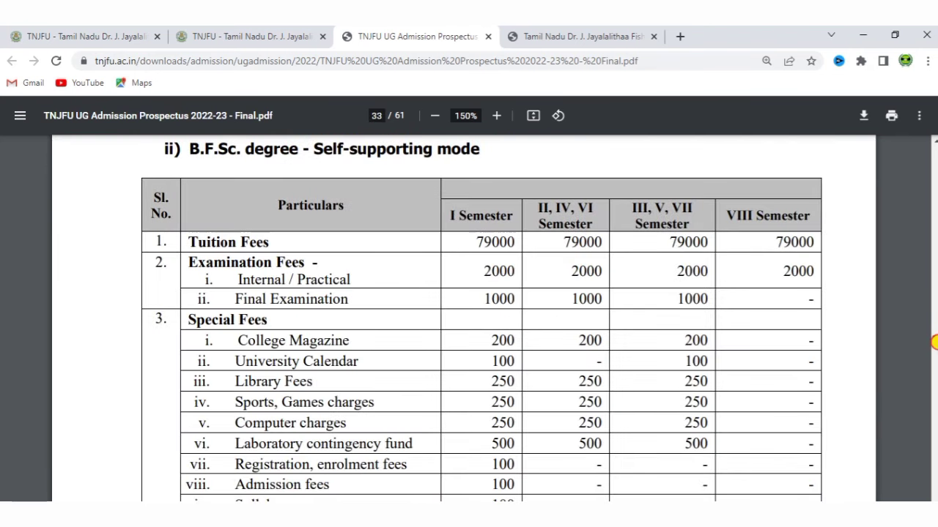
drag(935, 342, 928, 501)
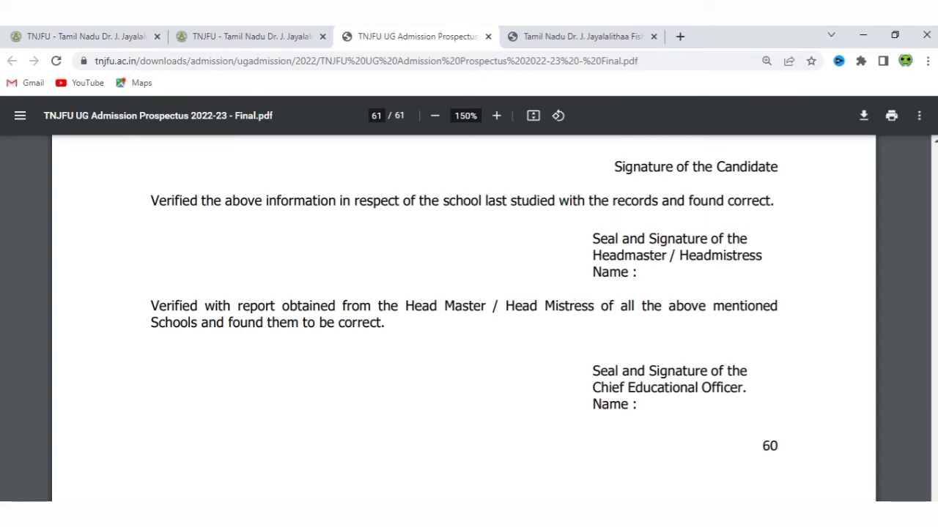
- Open the TN online application from the UG admissions page and begin an application as a new applicant
click(242, 37)
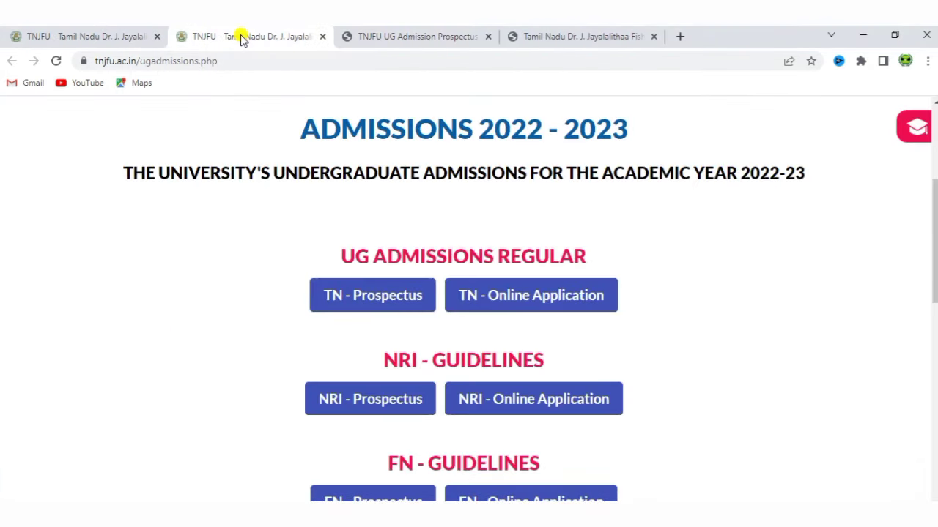
click(509, 297)
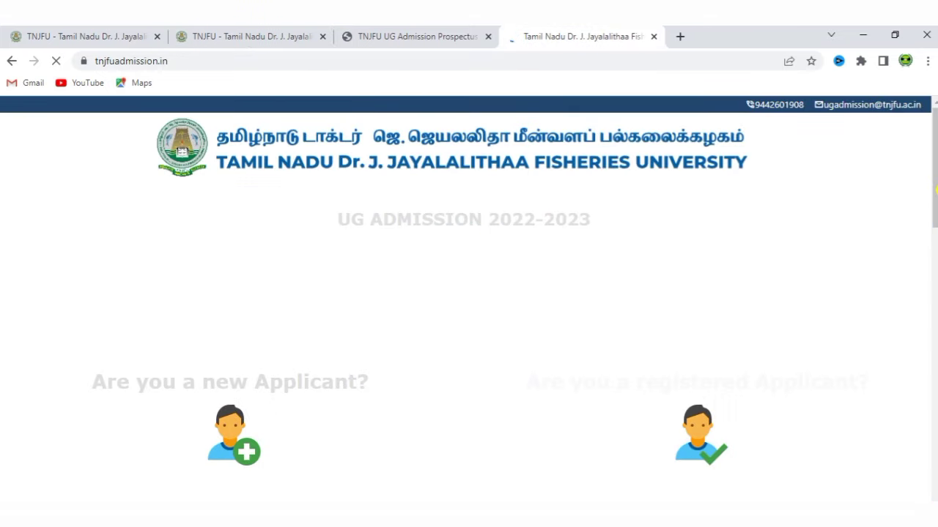
scroll(469, 293, down, 3)
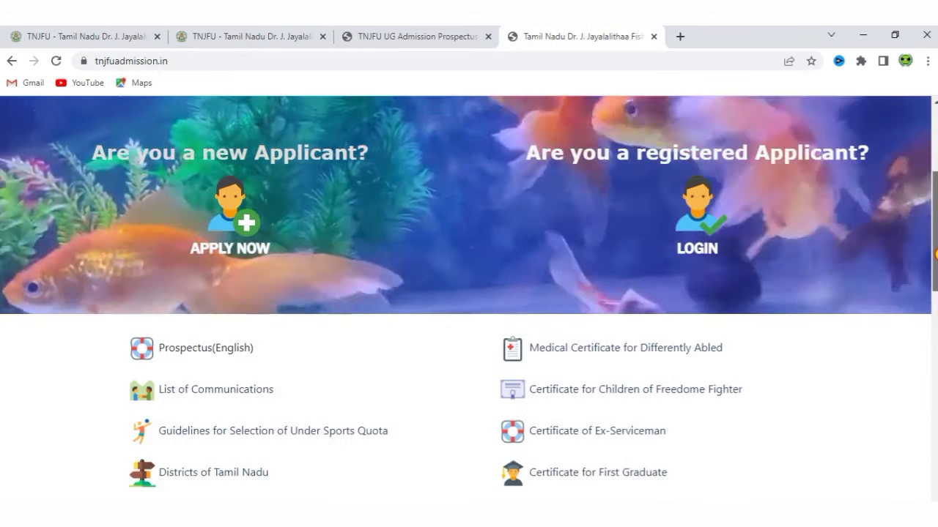
drag(935, 255, 936, 119)
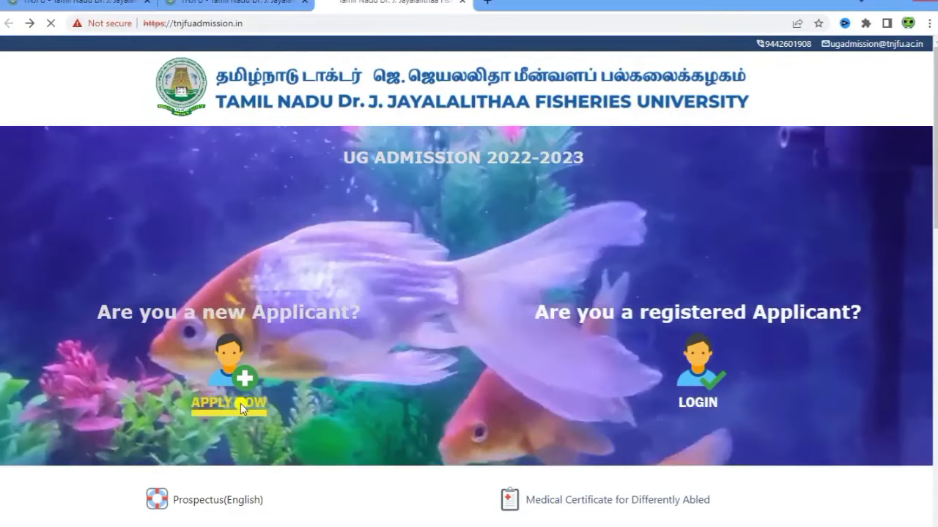
click(241, 404)
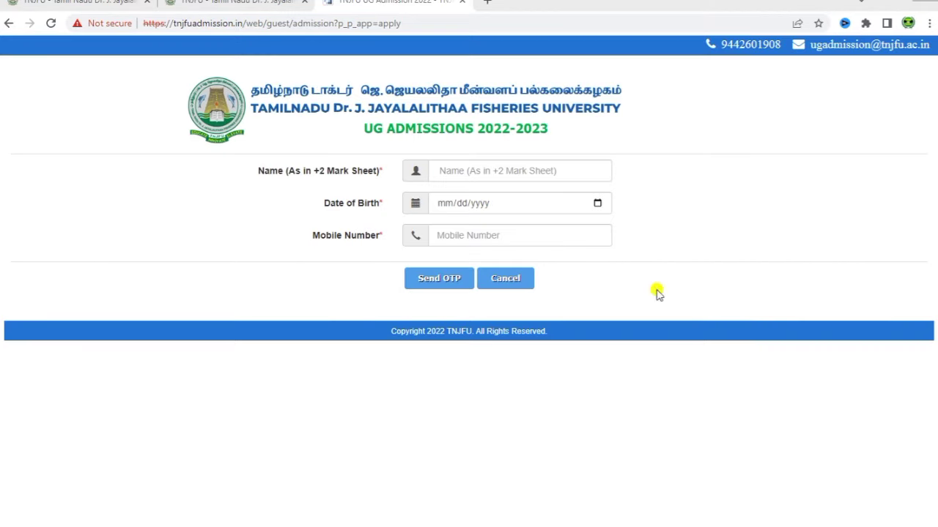
- Register with the applicant's name, date of birth and mobile number, and submit the OTP for verification
drag(259, 169, 364, 170)
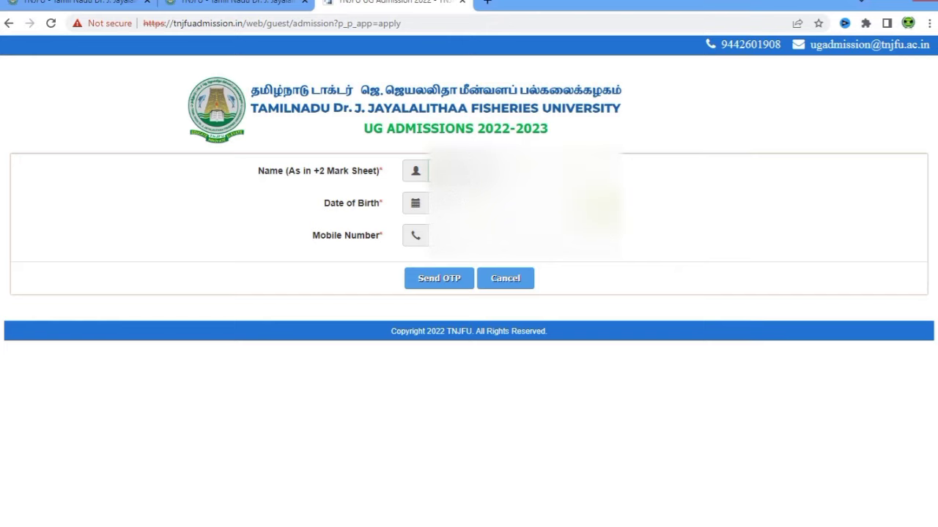
click(597, 205)
click(501, 243)
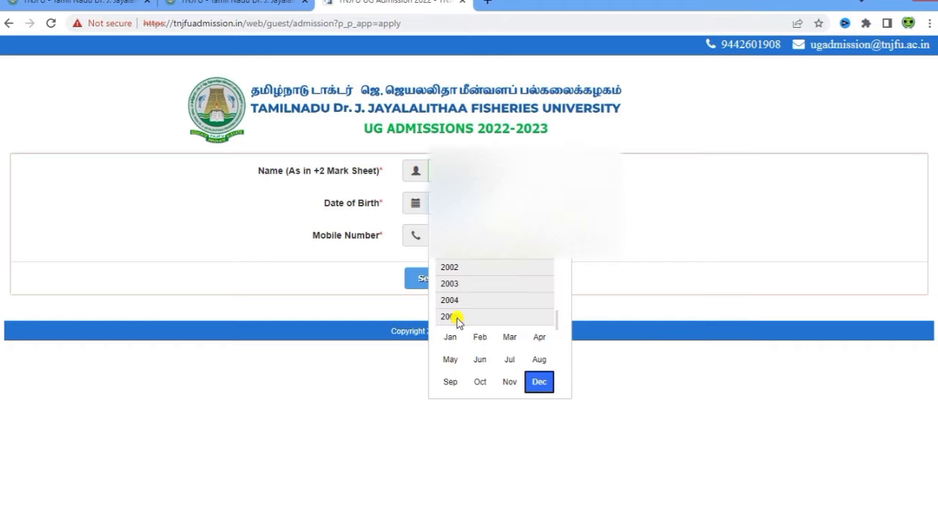
click(539, 337)
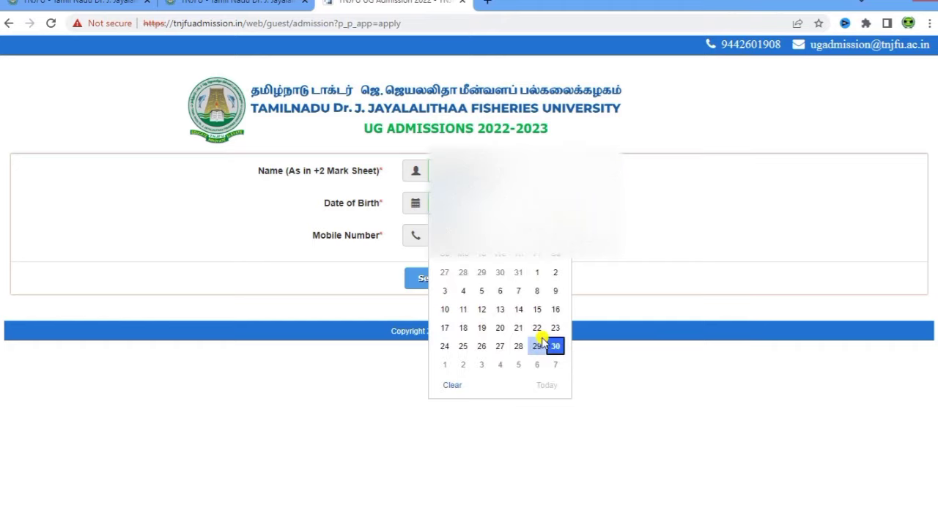
click(450, 351)
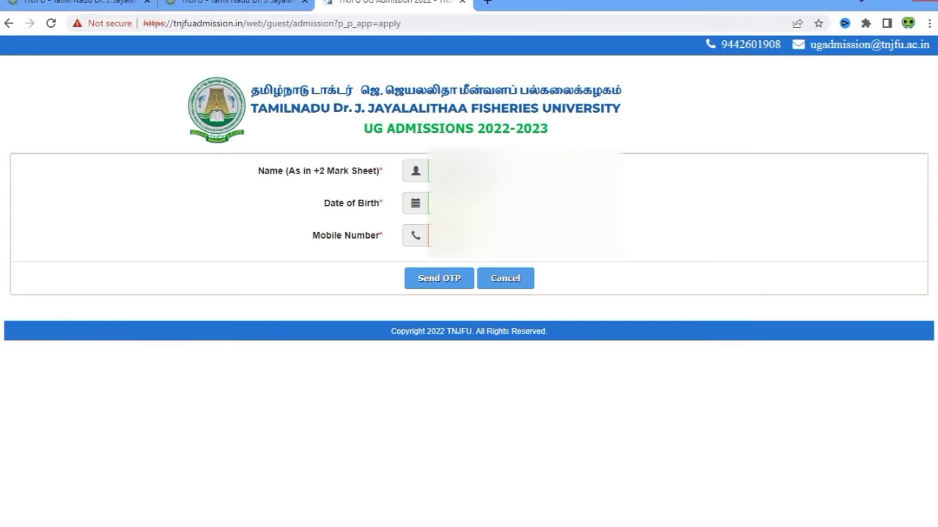
click(461, 289)
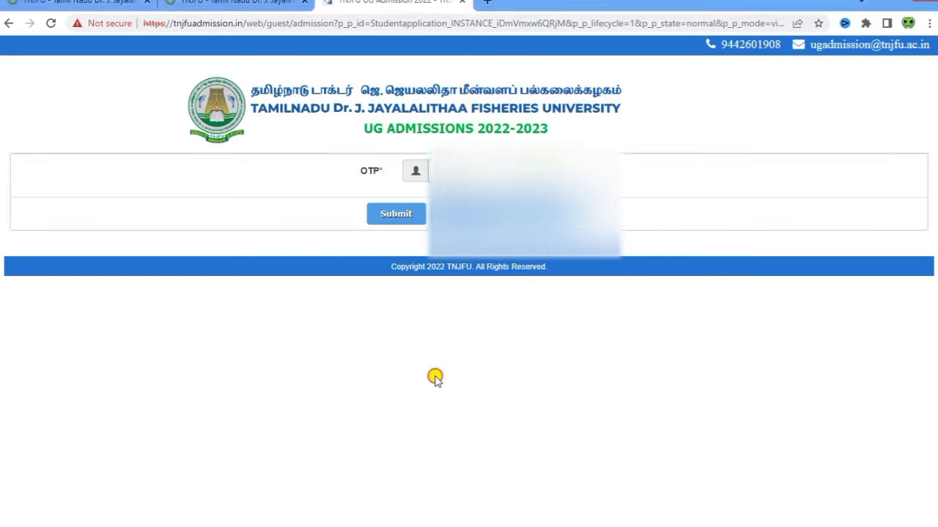
click(408, 214)
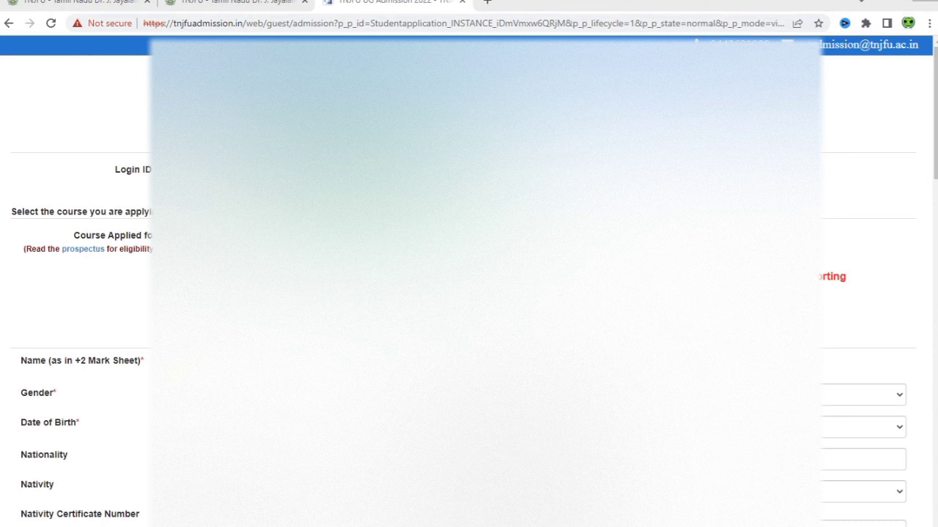
- Select B.F.Sc. as the course applied for in the application form
scroll(136, 165, down, 1)
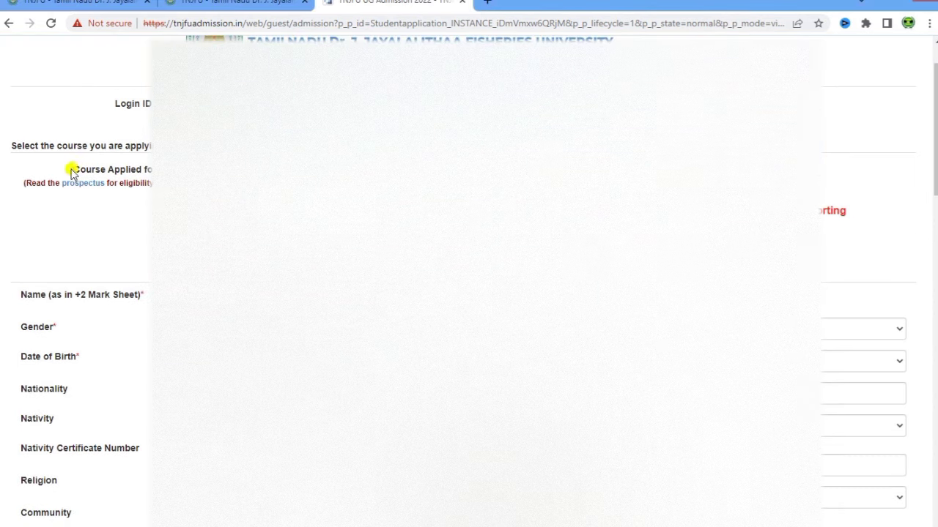
drag(71, 173, 140, 167)
click(133, 218)
scroll(469, 281, down, 1)
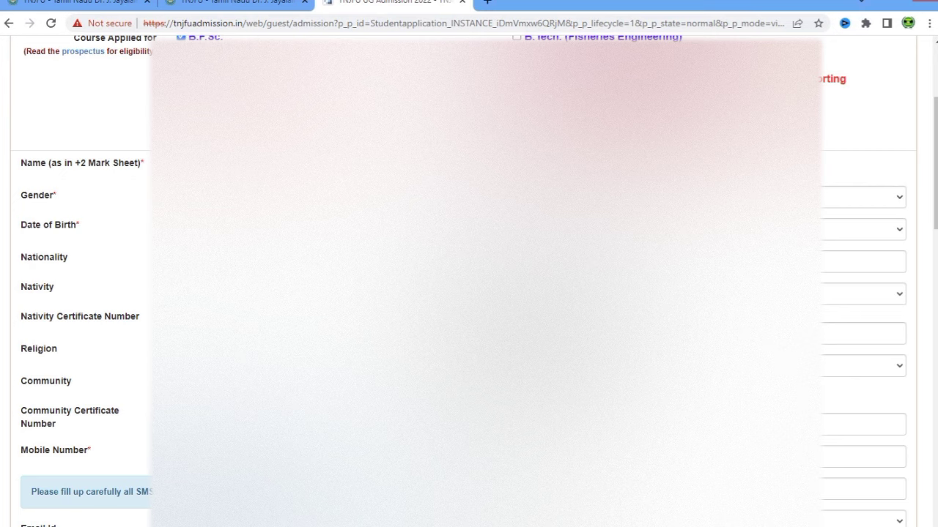
- Fill in the applicant's nationality, nativity and nativity certificate number
scroll(469, 293, down, 1)
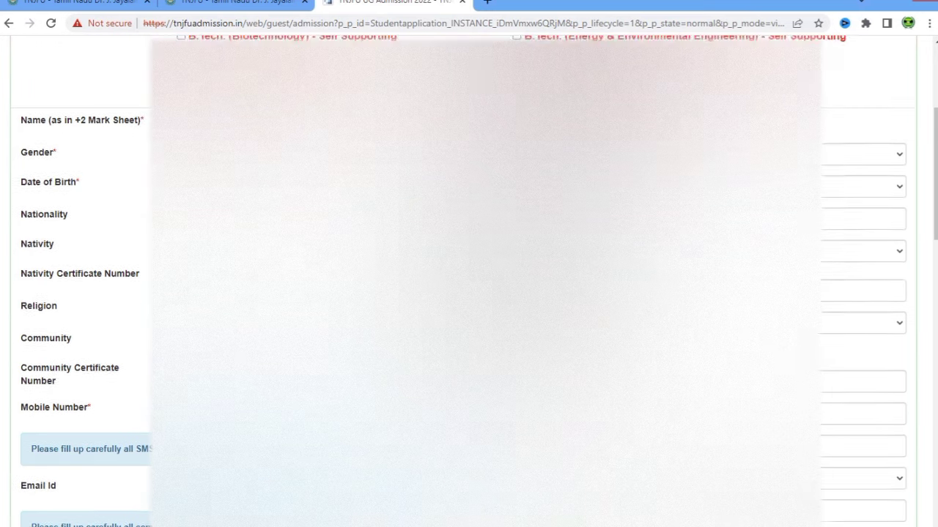
drag(20, 190, 110, 194)
click(146, 210)
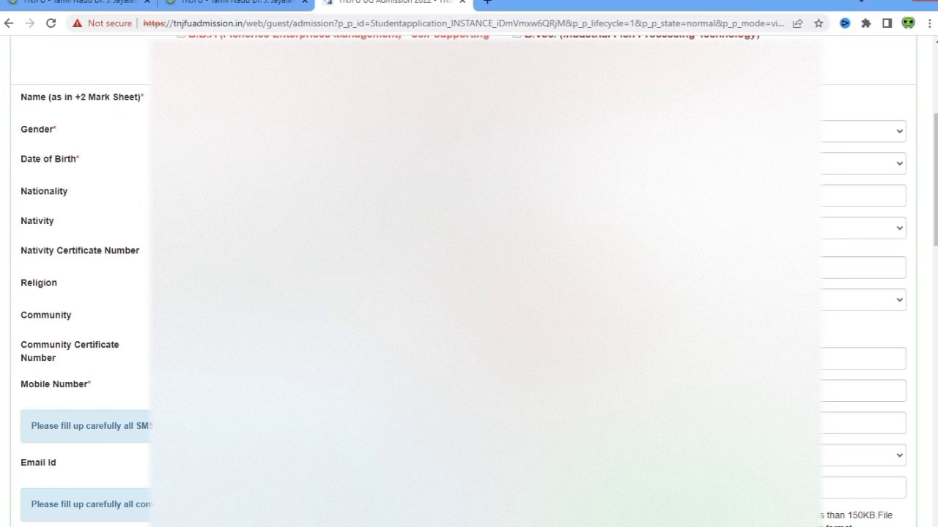
drag(22, 221, 103, 222)
click(126, 292)
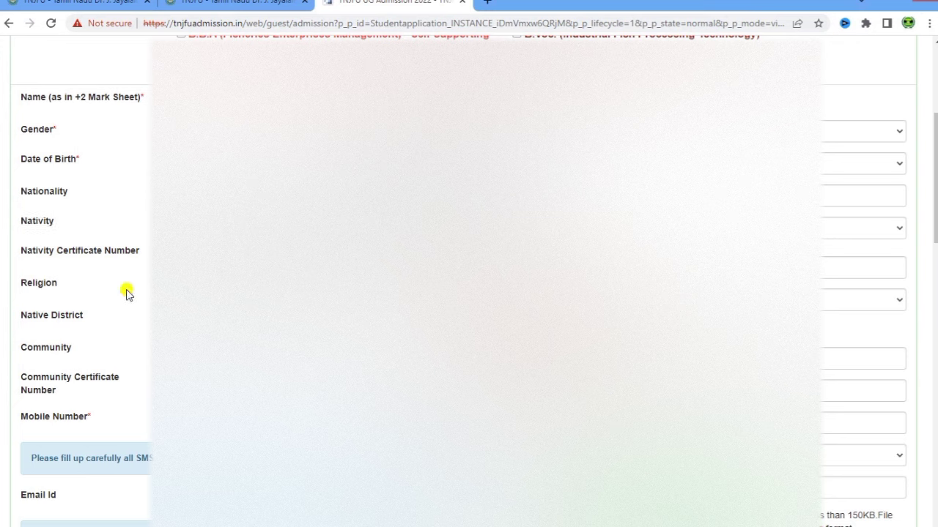
drag(10, 252, 137, 274)
click(137, 281)
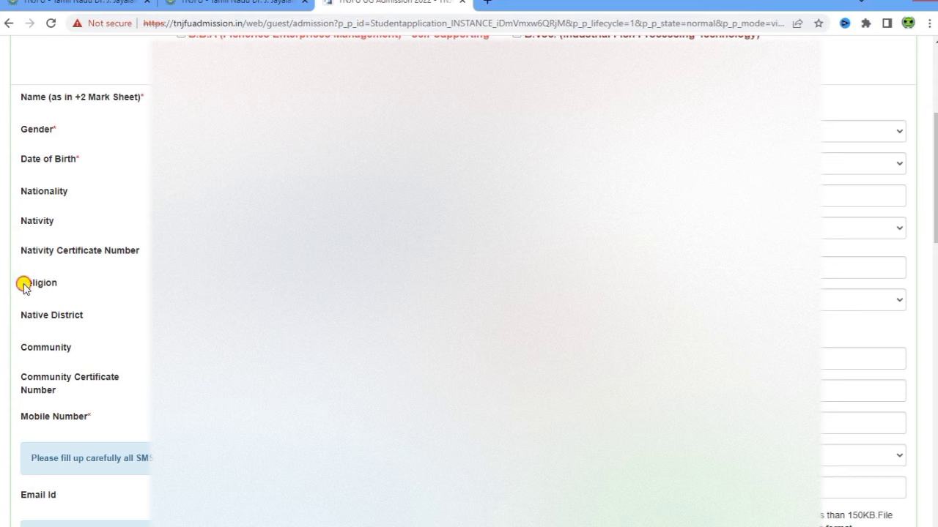
- Fill in the applicant's religion and community, and choose the caste from the list of castes
drag(22, 283, 61, 286)
click(71, 291)
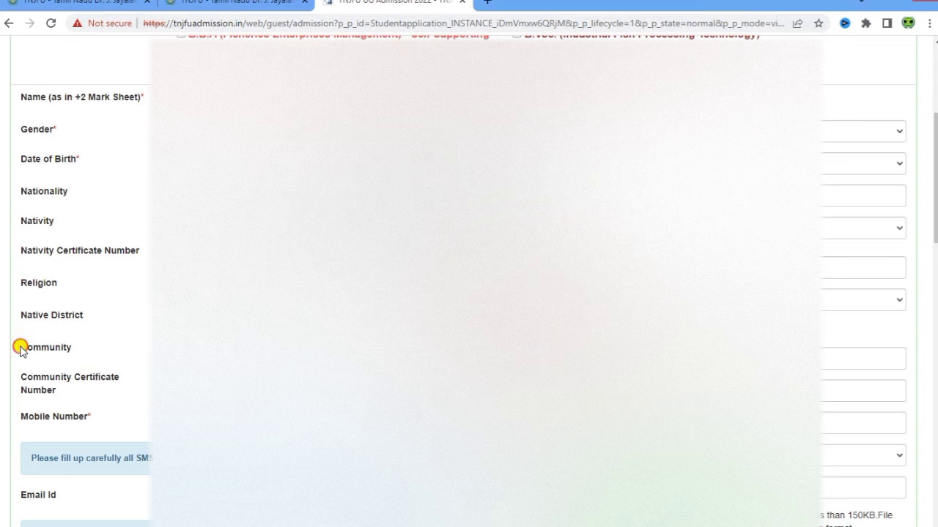
drag(19, 347, 95, 356)
click(117, 352)
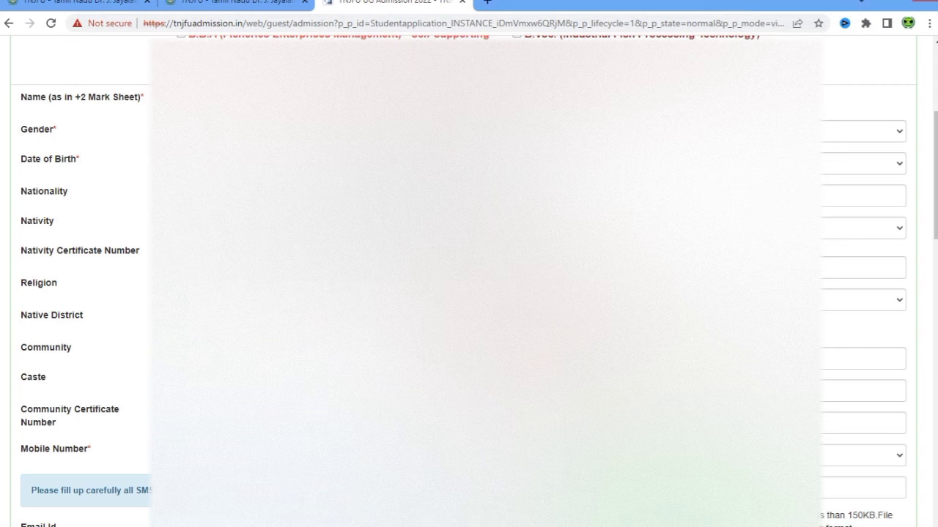
click(308, 380)
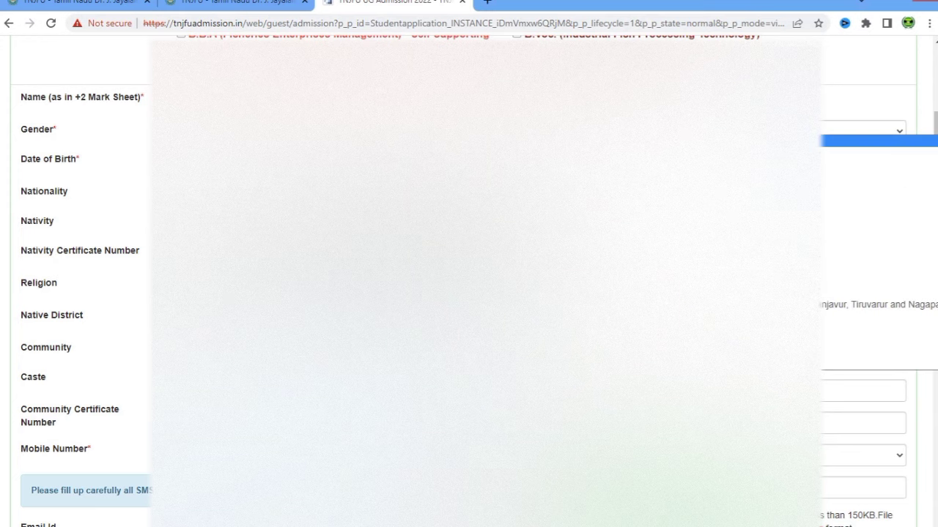
key(Up)
key(Up)
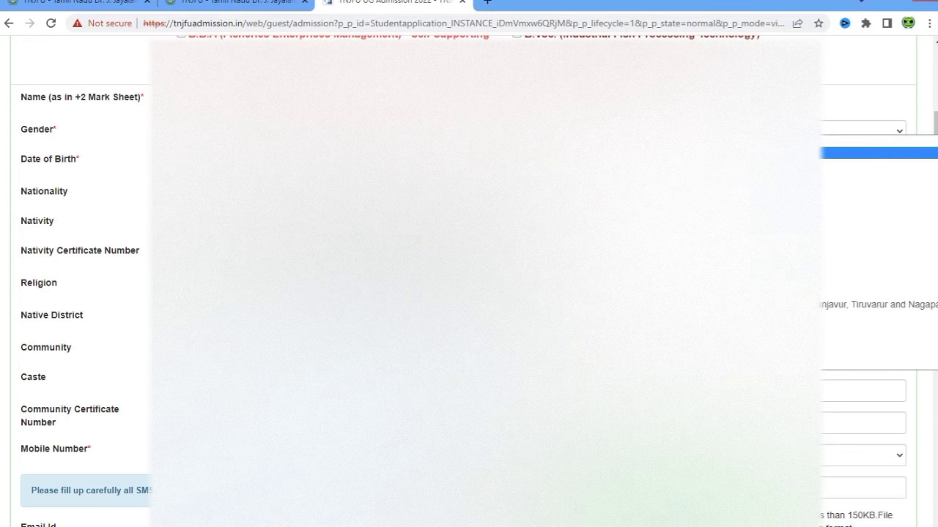
key(Return)
- Enter the community certificate number and the applicant's e-mail in the contact details
scroll(71, 342, down, 1)
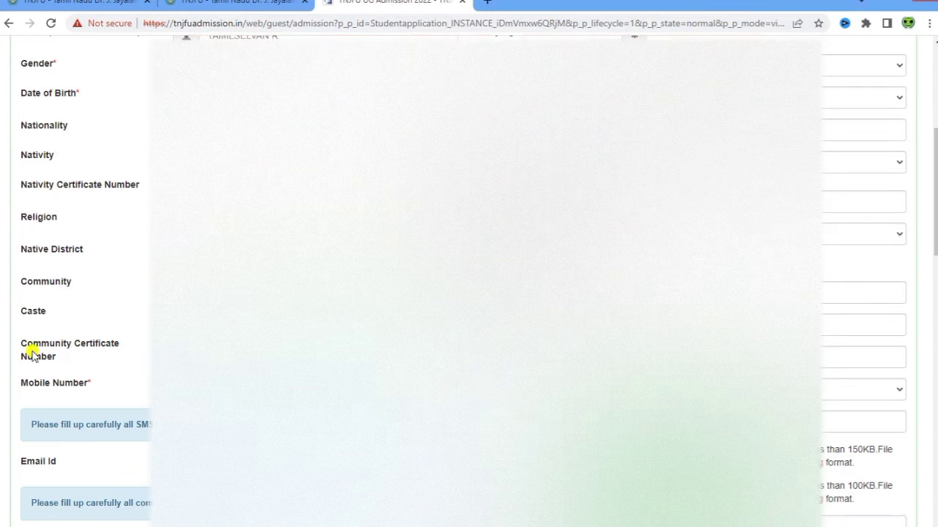
drag(18, 342, 80, 353)
scroll(469, 293, down, 2)
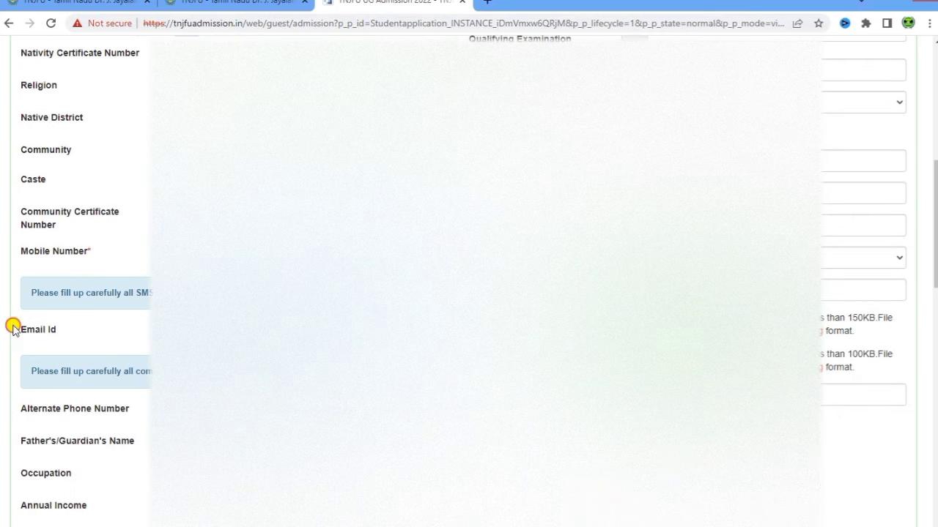
drag(16, 328, 71, 328)
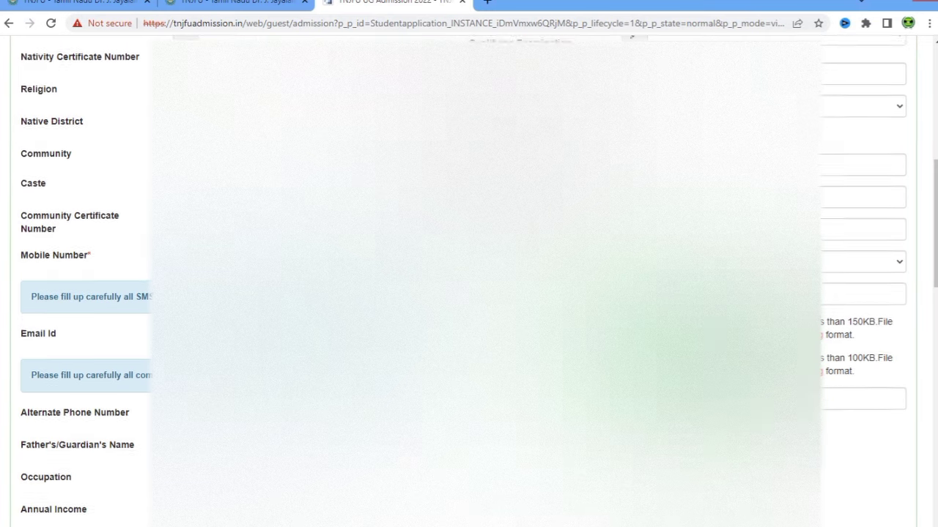
- Add B.Tech. (Fisheries Engineering), B.B.A (Fisheries Enterprises Management) and B.Voc. (Industrial Fish Processing Technology) to the courses applied for
scroll(468, 293, up, 5)
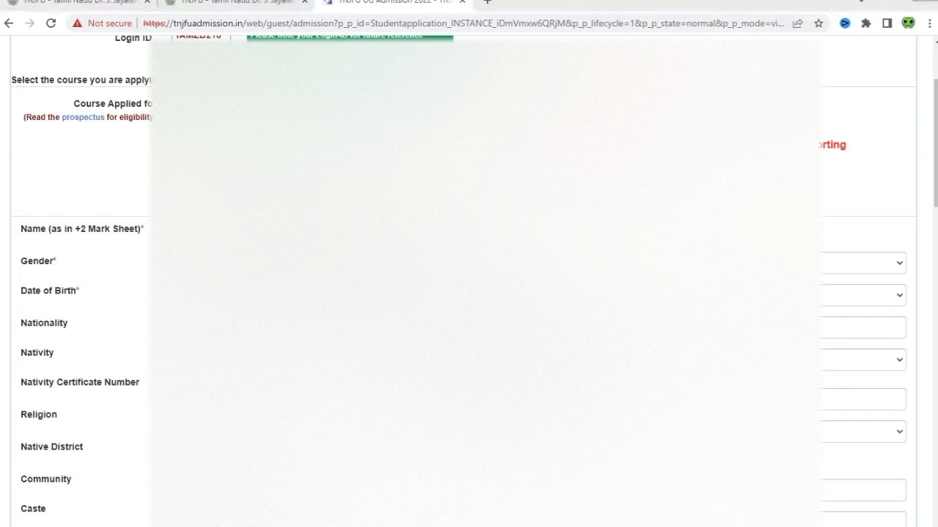
drag(79, 100, 147, 103)
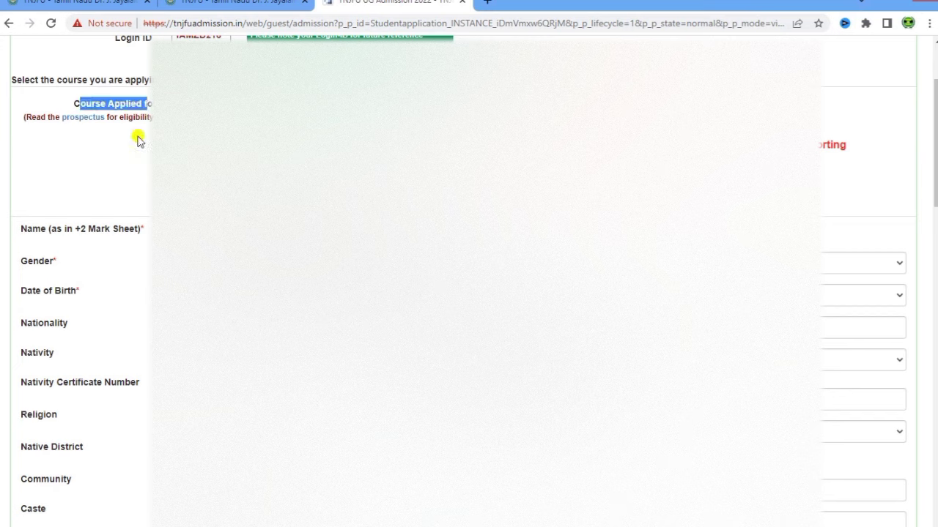
click(137, 144)
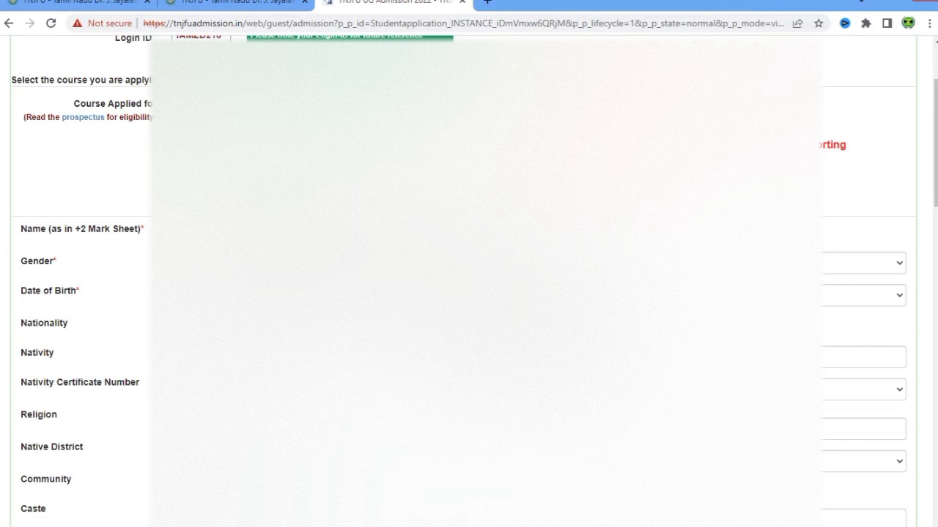
- Complete the qualifying examination selections, including the subject group studied
scroll(469, 279, down, 1)
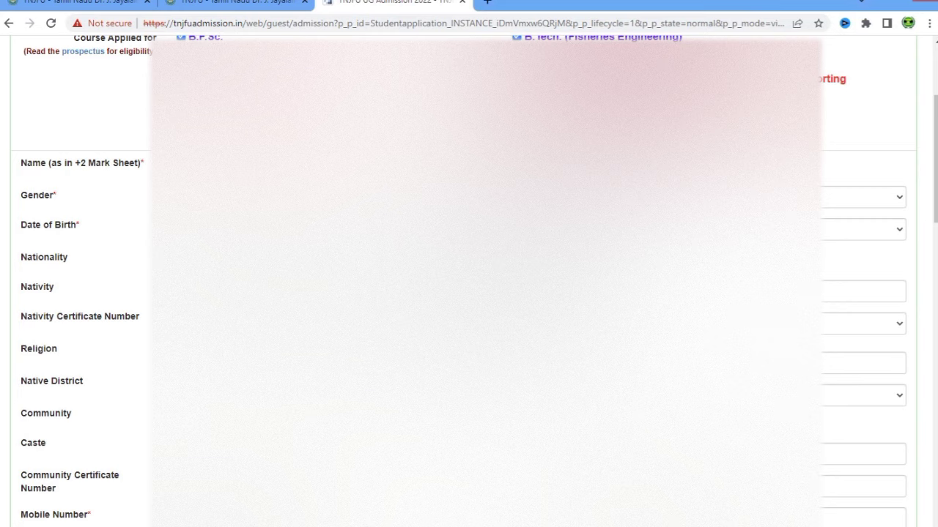
click(863, 197)
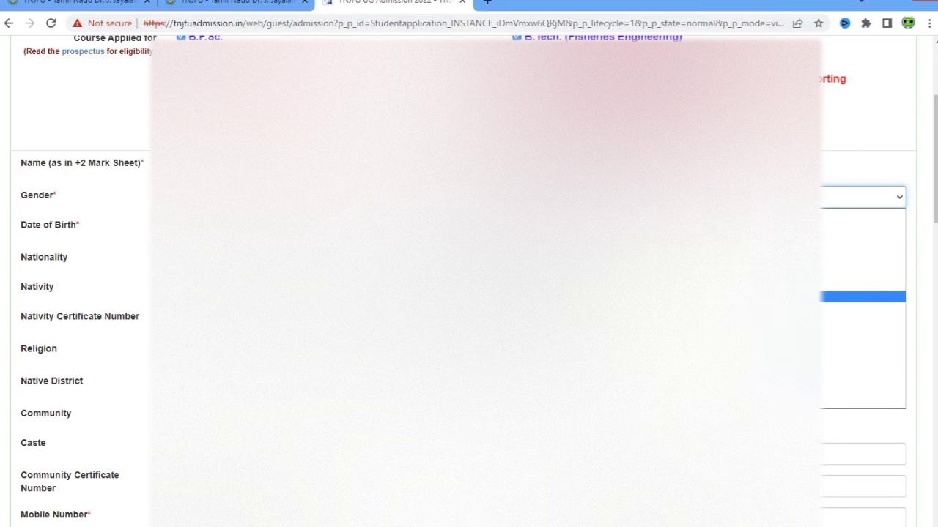
click(863, 403)
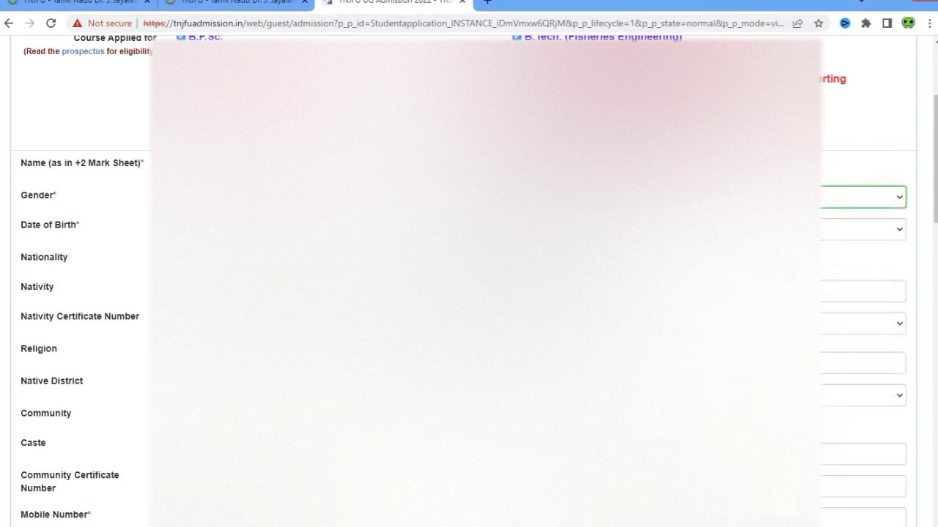
click(863, 229)
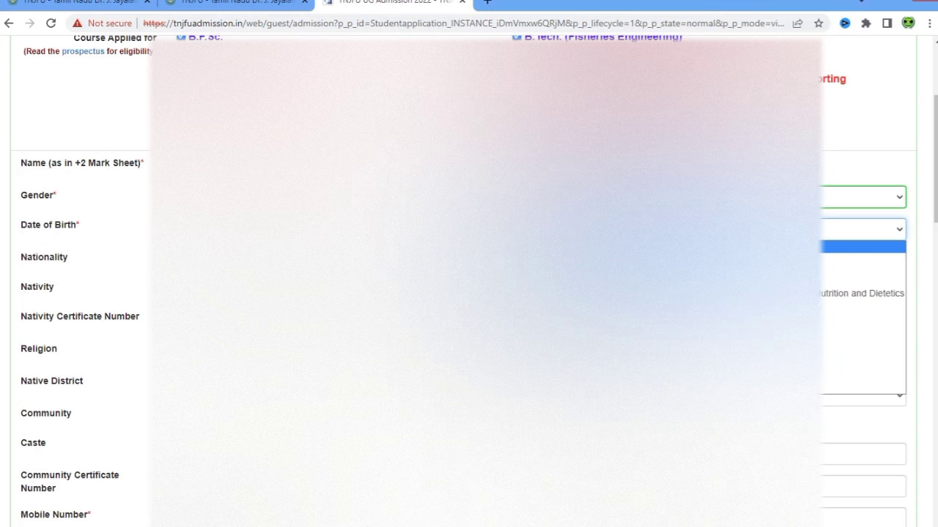
key(Down)
key(Down)
key(Down)
key(Down)
key(Down)
key(Down)
key(Down)
key(Down)
key(Down)
key(Down)
key(Down)
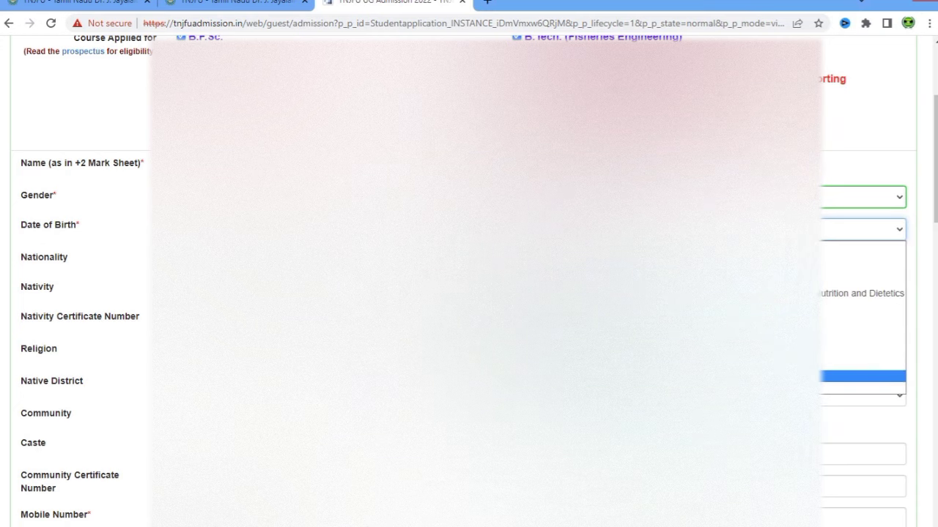
key(Up)
key(Up)
key(Up)
key(Up)
key(Up)
key(Up)
key(Up)
key(Up)
key(Return)
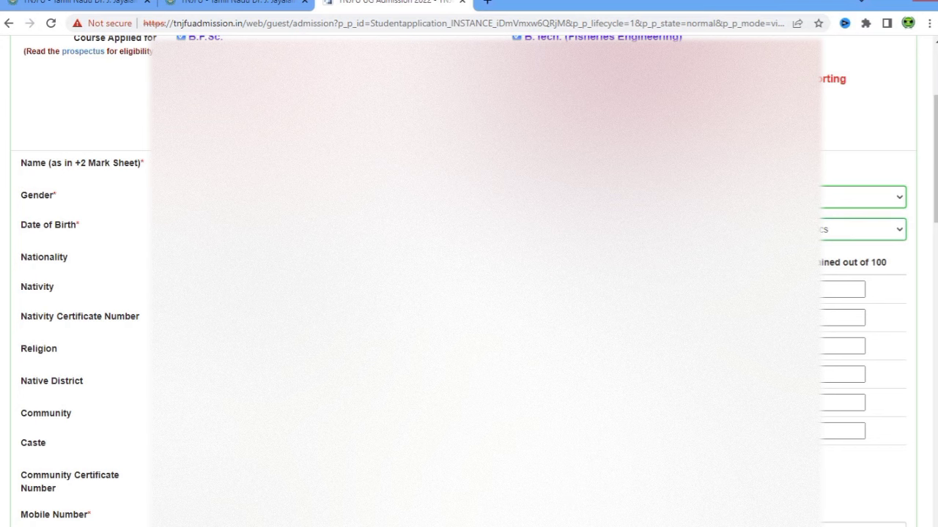
- Enter the marks obtained out of 100 for each of the six subjects in the qualifying examination
scroll(469, 293, down, 1)
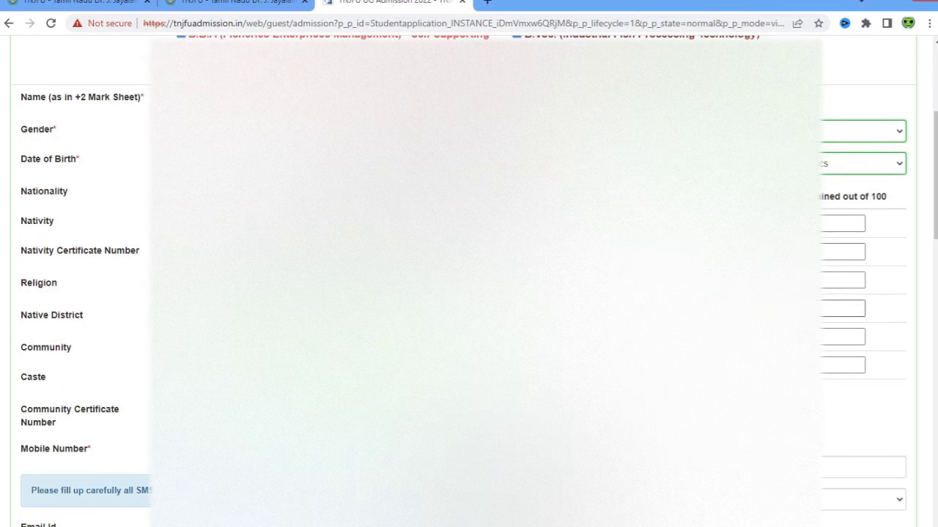
click(835, 224)
click(835, 251)
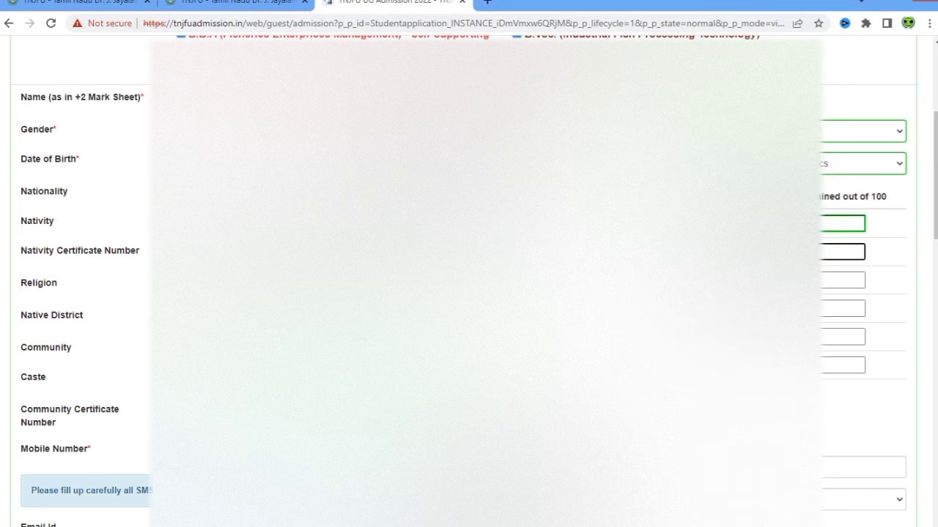
click(835, 280)
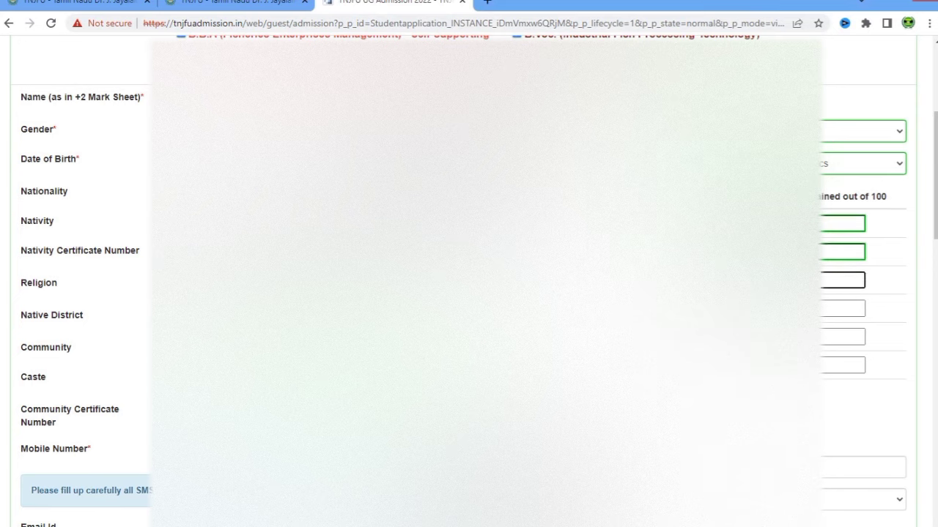
click(835, 309)
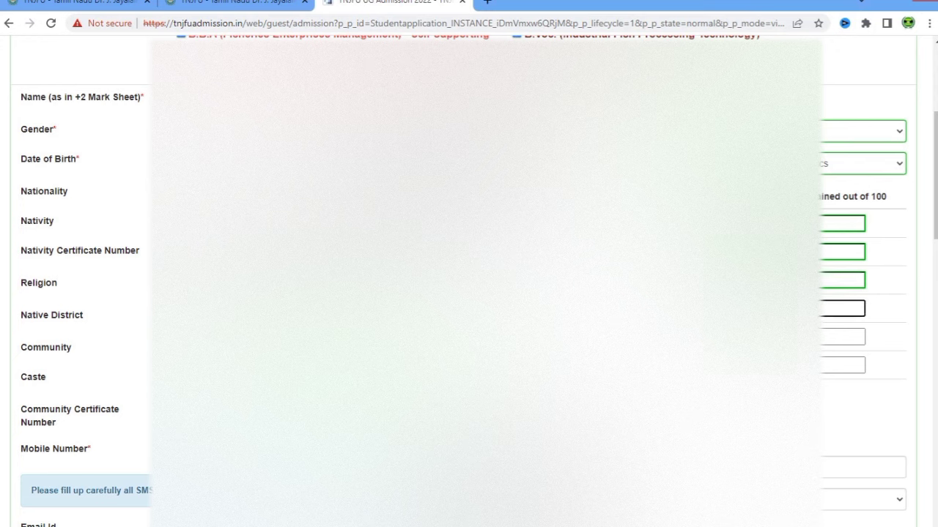
click(835, 336)
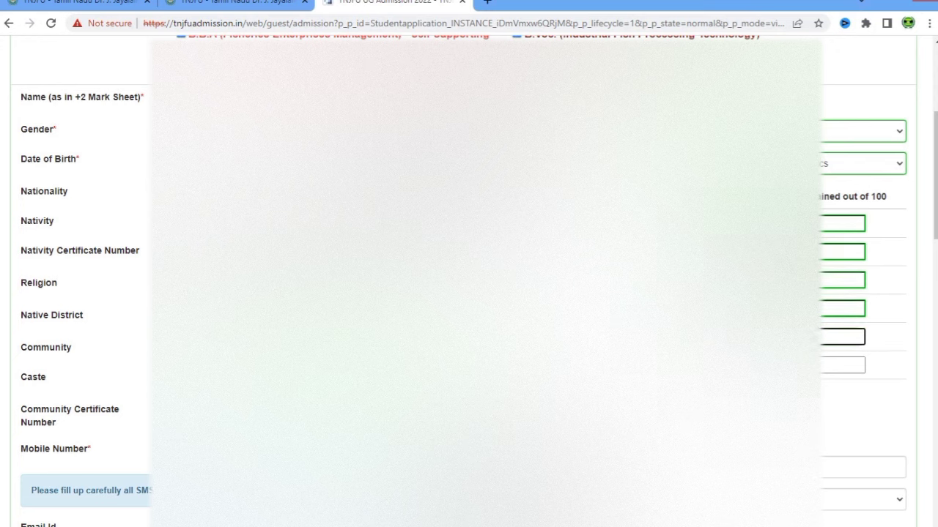
click(835, 365)
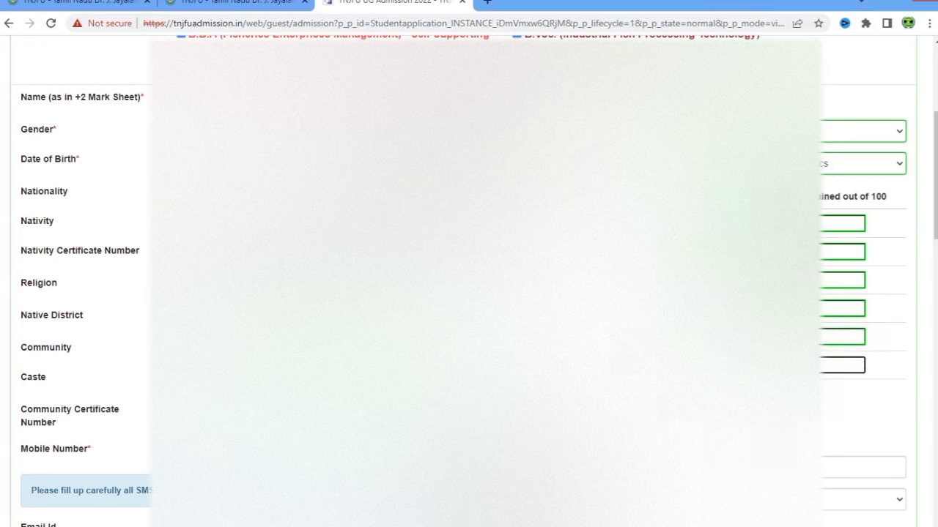
click(835, 337)
- Select the number of attempts for the qualifying examination, below the subject marks
scroll(468, 293, down, 2)
scroll(469, 293, down, 1)
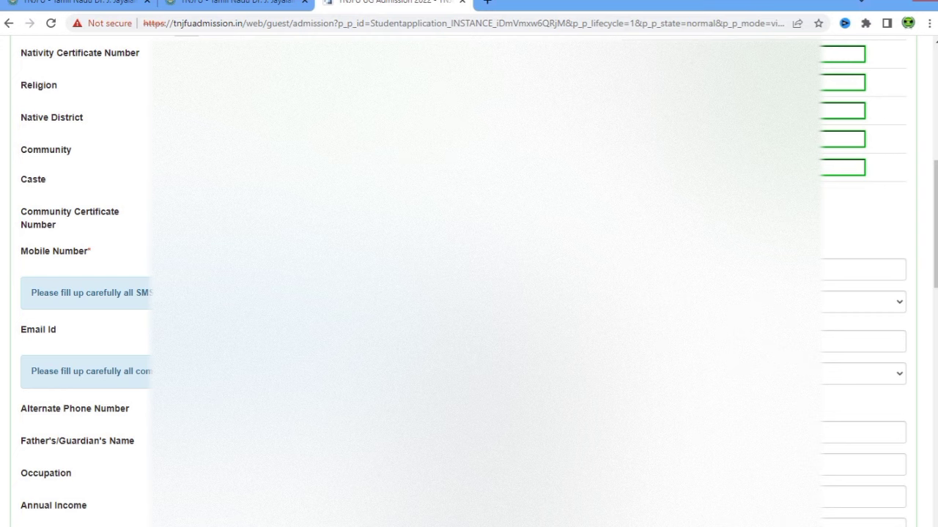
click(863, 269)
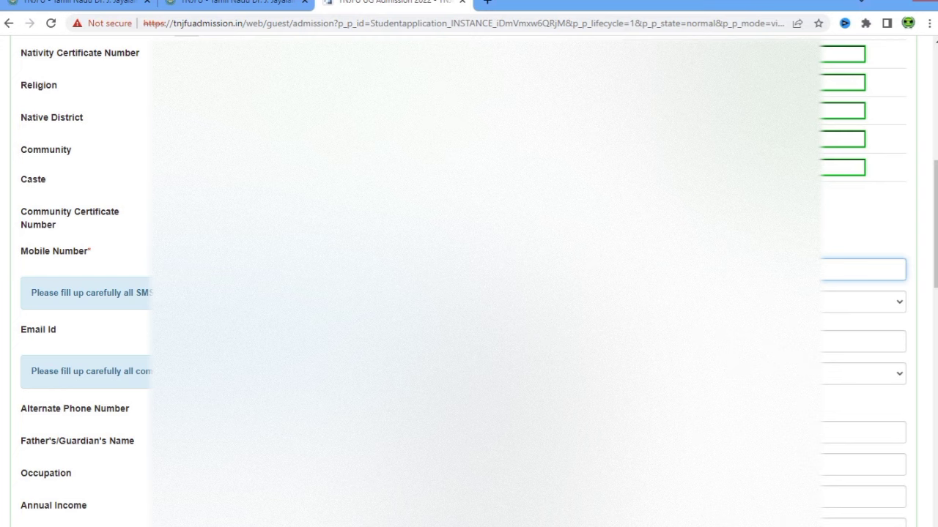
key(Tab)
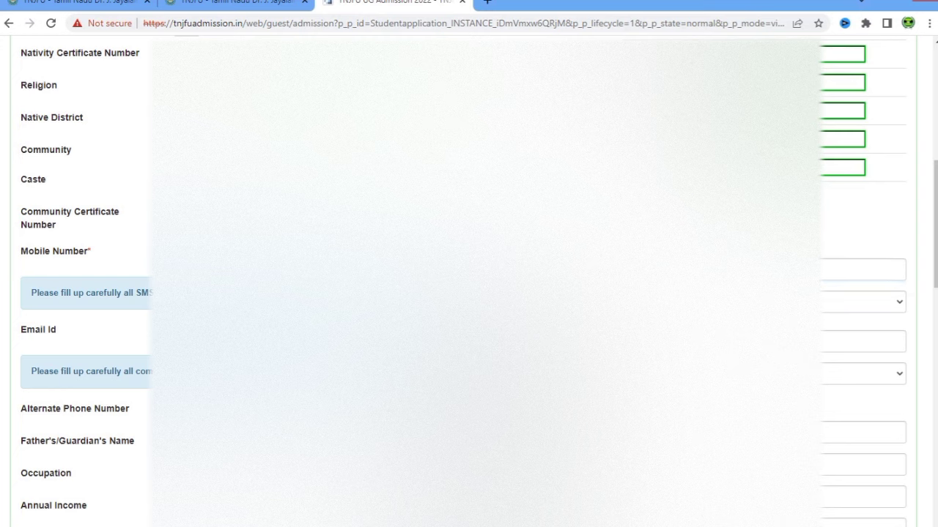
click(863, 302)
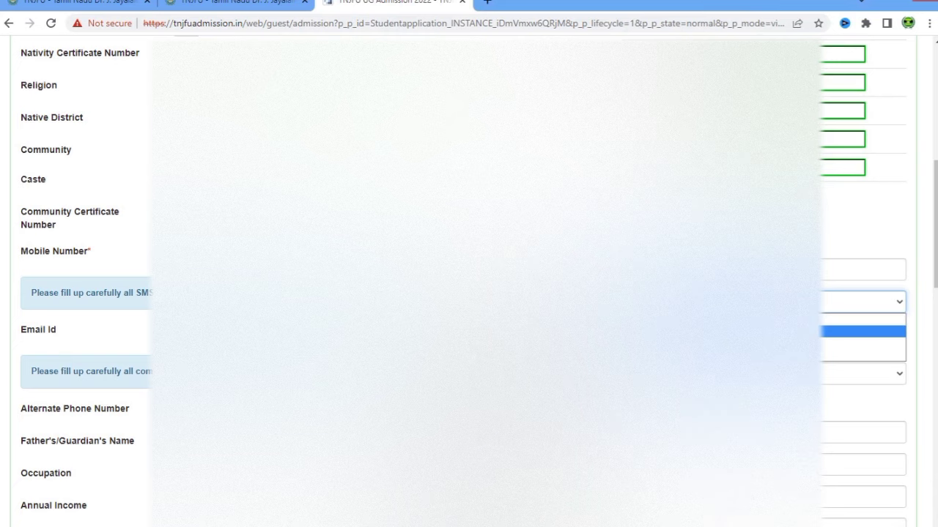
click(863, 332)
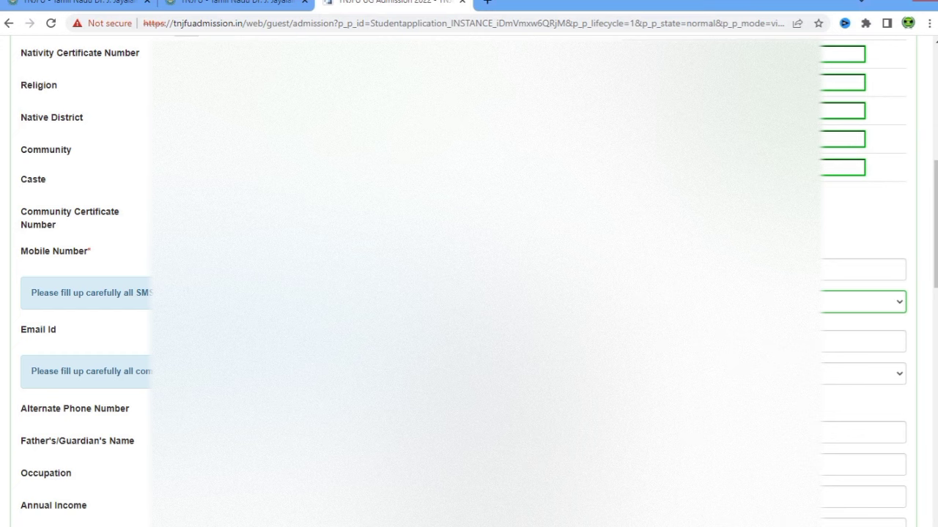
- Fill in the text field below the number of attempts and choose the medium of instruction
click(863, 341)
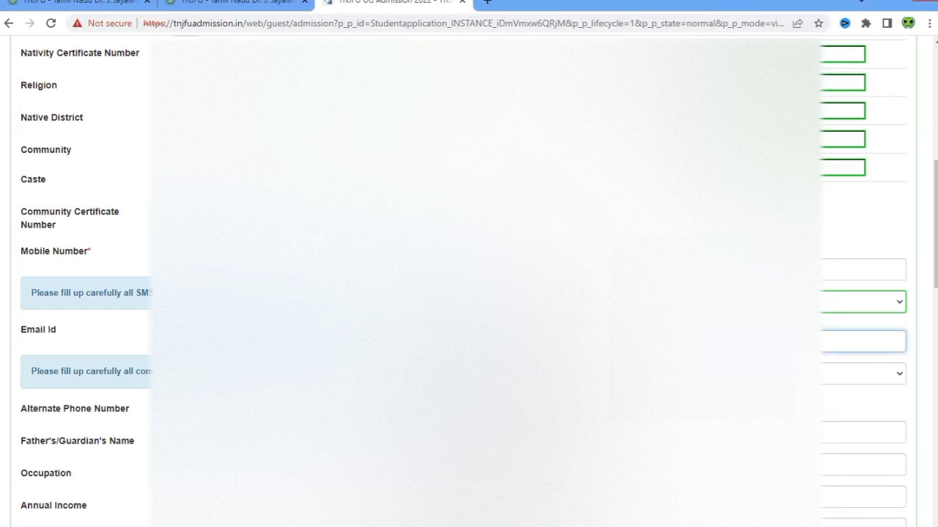
key(ctrl+v)
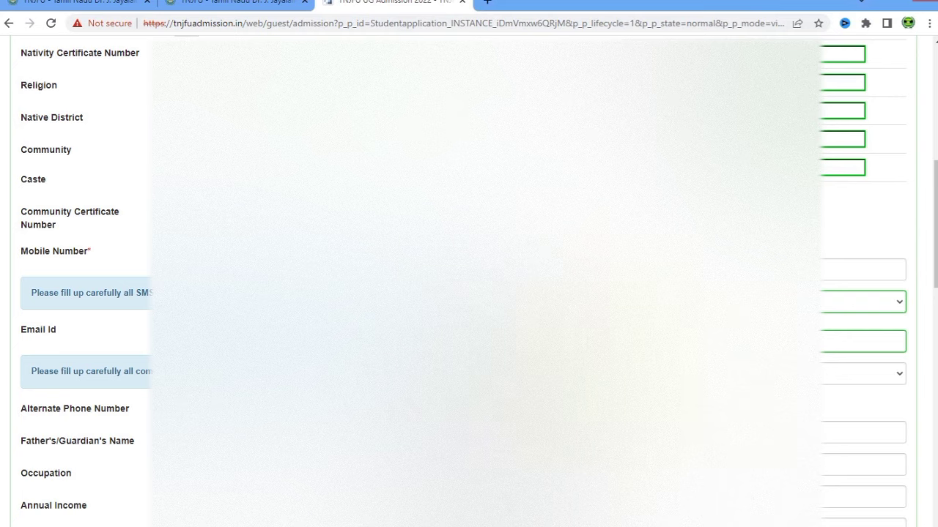
click(863, 374)
key(Down)
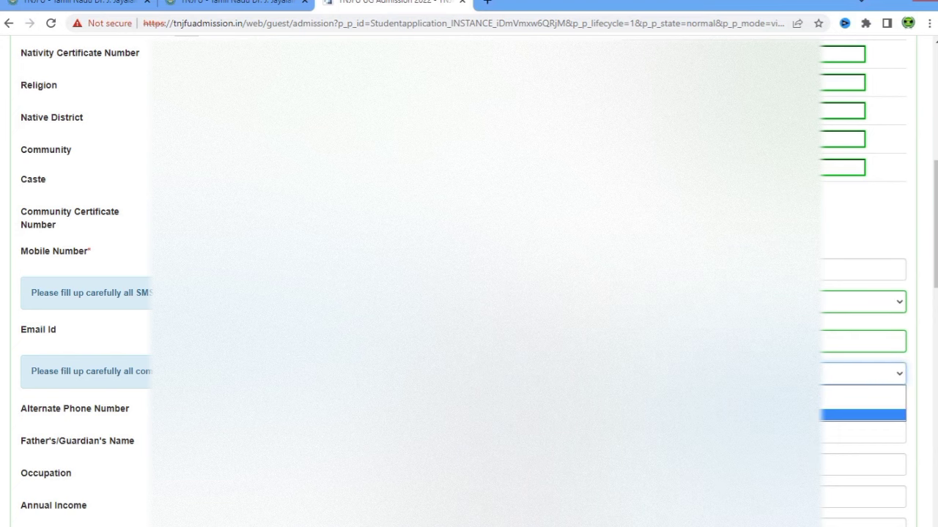
key(Return)
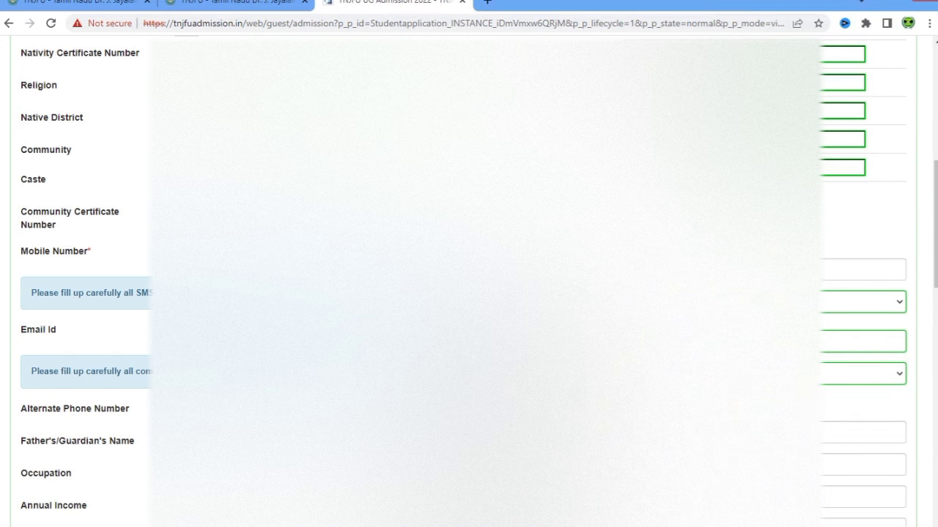
- Enter the father's or guardian's name, occupation and annual income, leaving the alternate phone number blank
scroll(468, 293, down, 4)
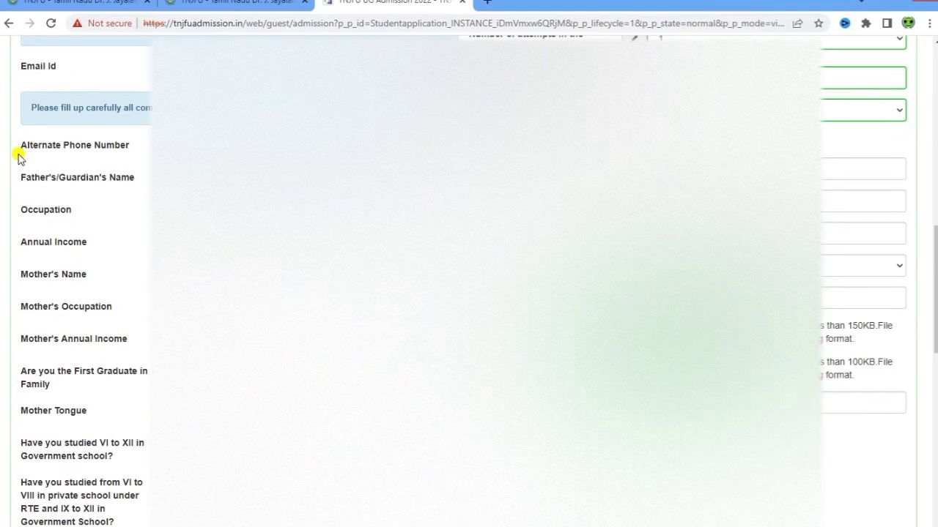
drag(23, 149, 125, 151)
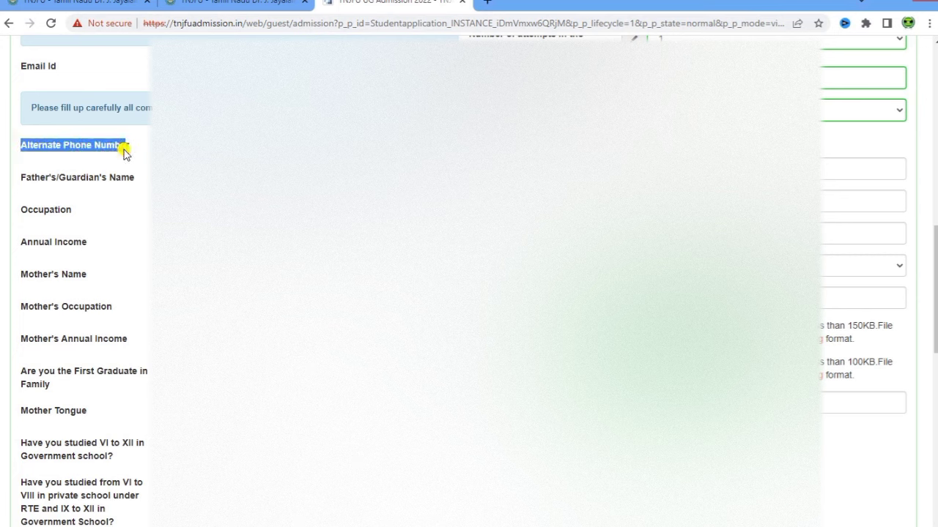
drag(27, 178, 109, 179)
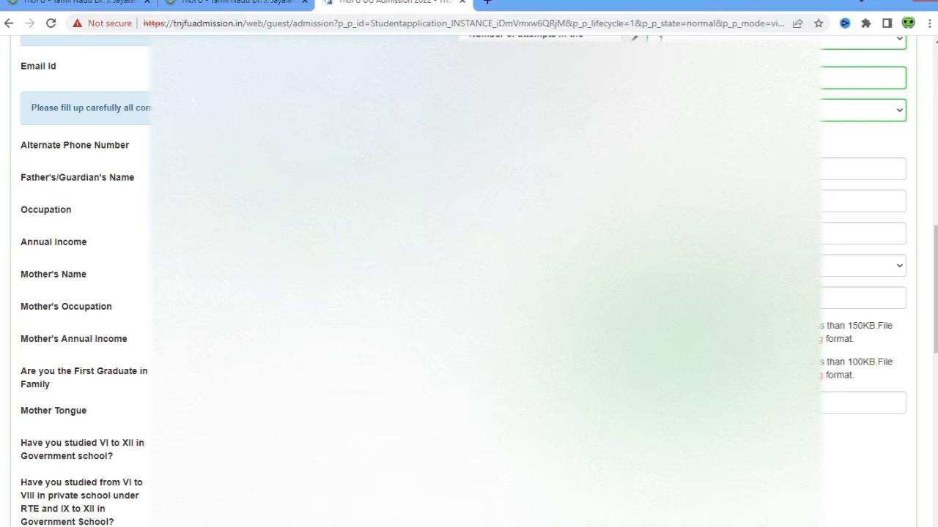
scroll(30, 184, down, 1)
drag(29, 178, 119, 181)
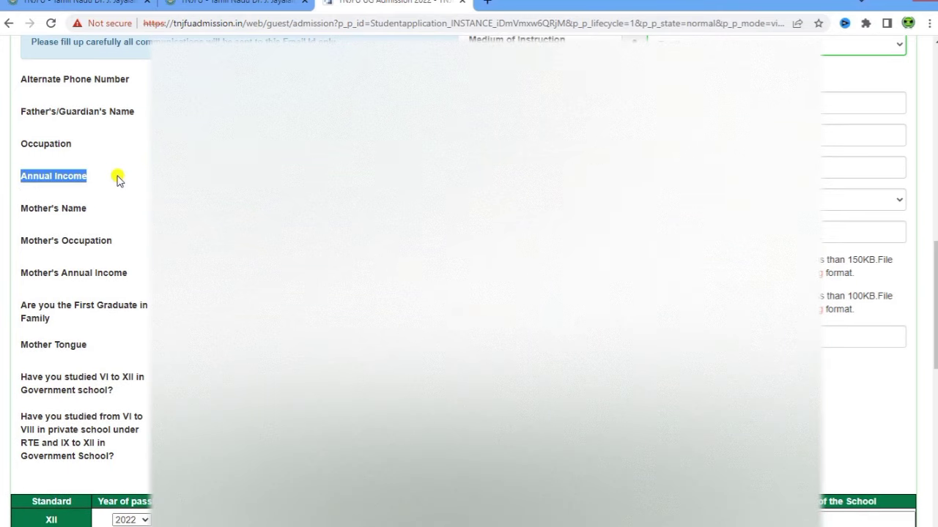
click(242, 176)
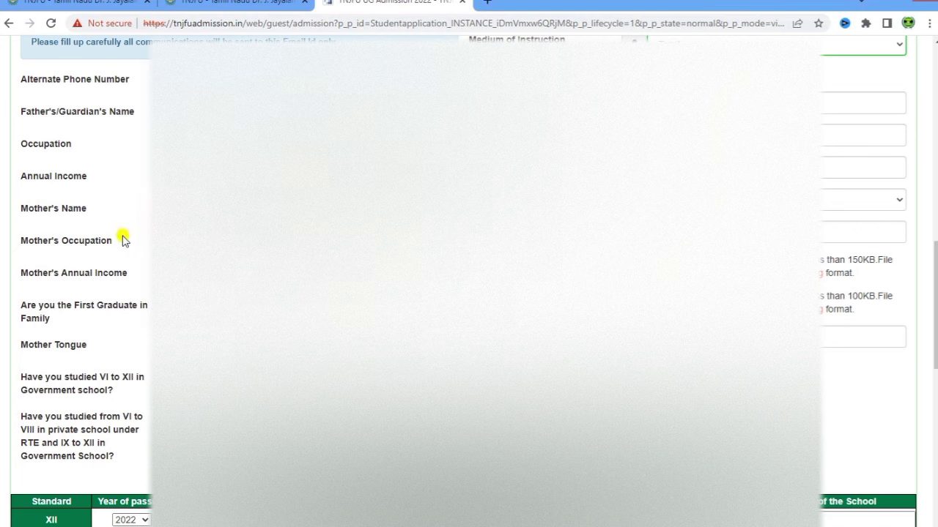
- Enter the mother's occupation and annual income in the parent details
drag(21, 243, 94, 242)
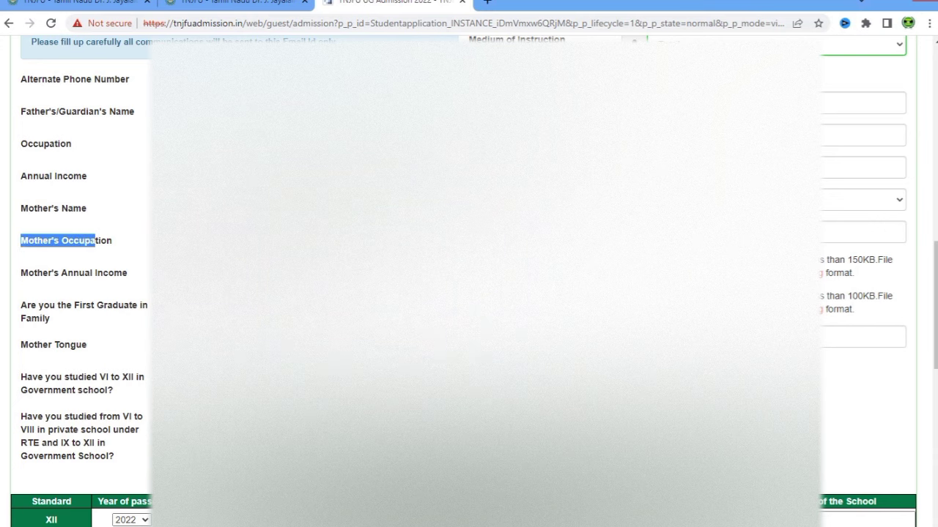
scroll(27, 234, down, 1)
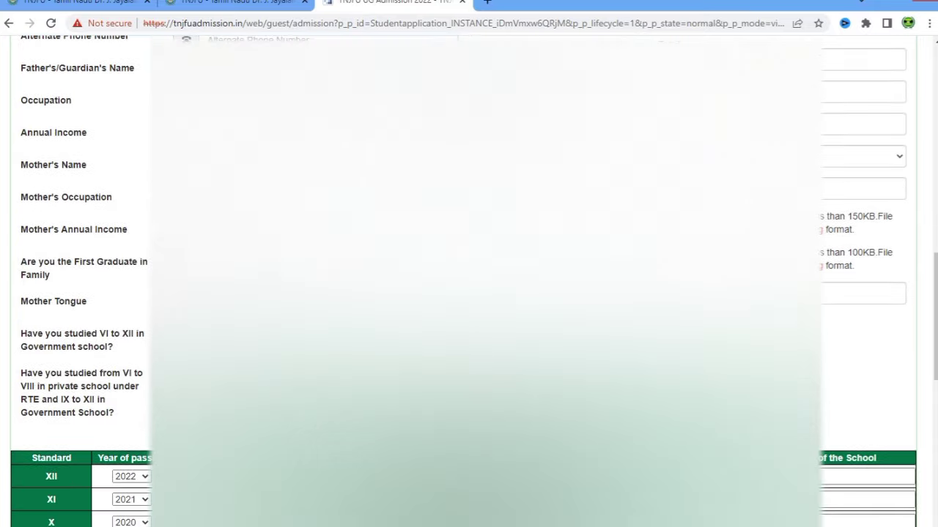
drag(14, 208, 143, 214)
click(143, 214)
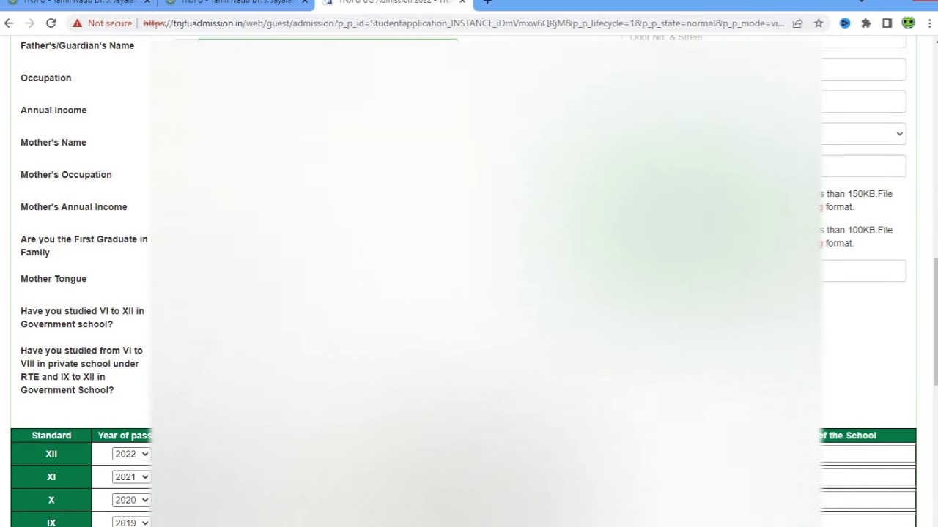
- Answer whether the applicant is the first graduate in the family and fill in the mother tongue
drag(22, 239, 127, 263)
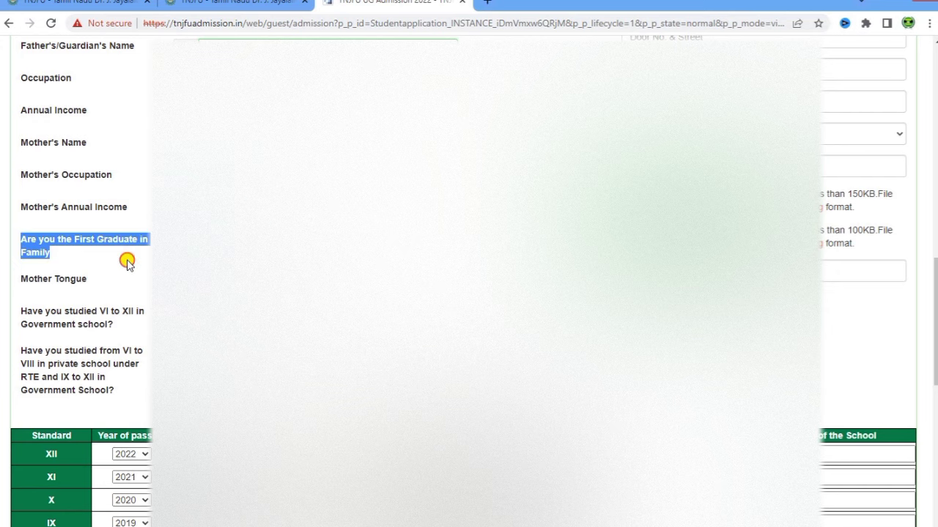
click(126, 262)
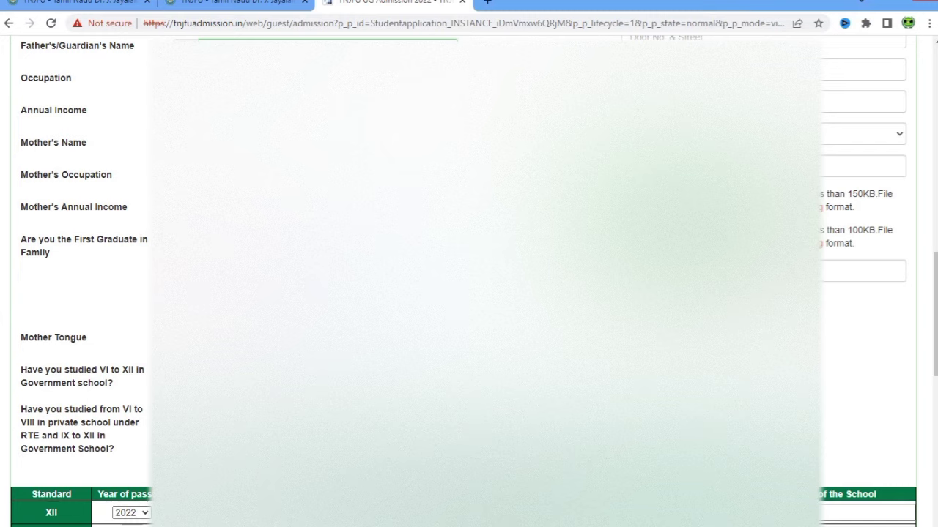
scroll(469, 293, down, 1)
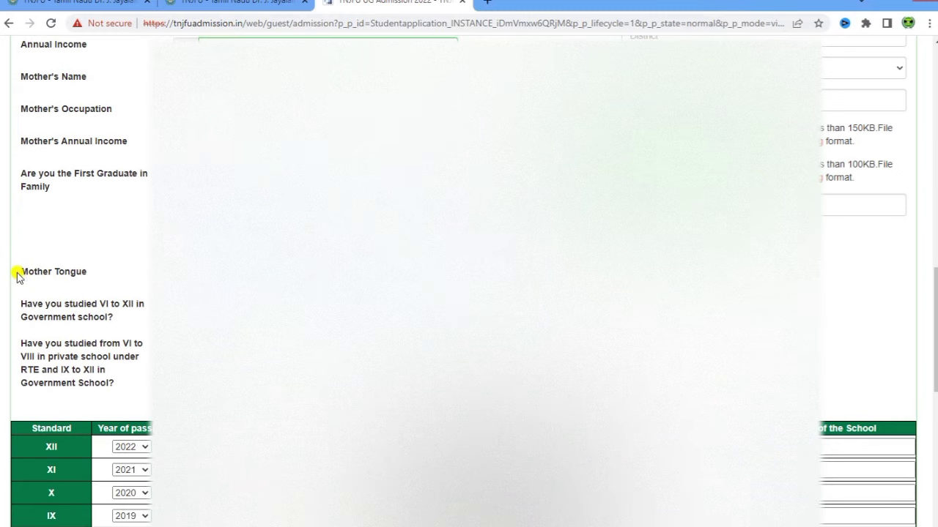
drag(19, 271, 83, 273)
click(98, 289)
click(764, 205)
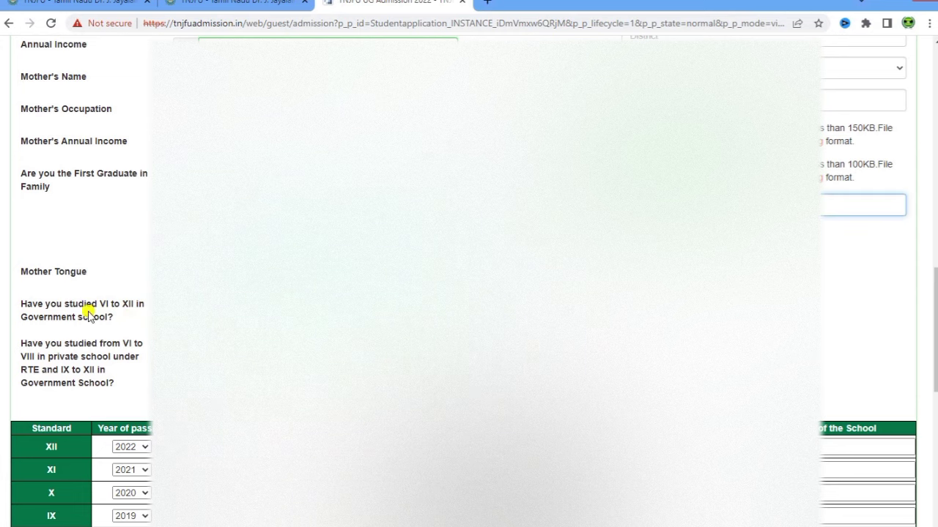
- Answer the questions about studying VI to XII in Government school and VI to VIII in private school under RTE
click(19, 304)
drag(19, 304, 119, 318)
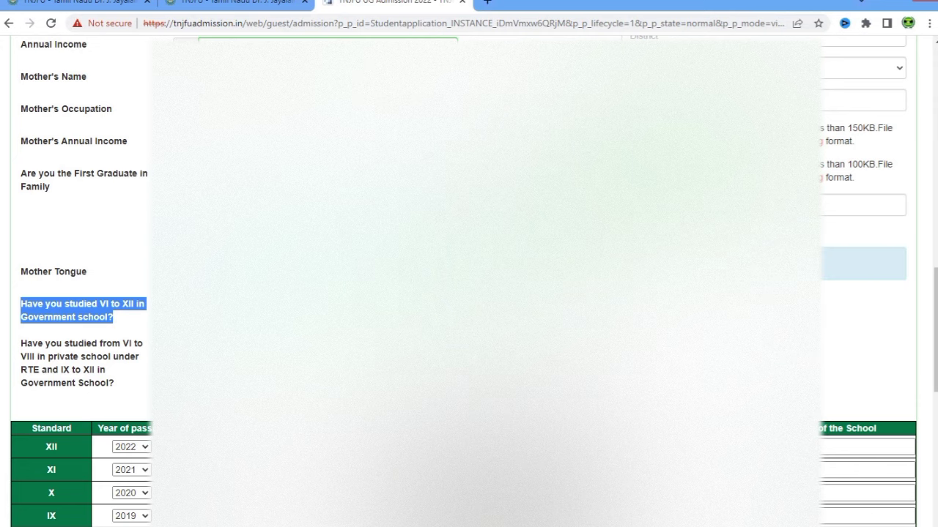
click(109, 352)
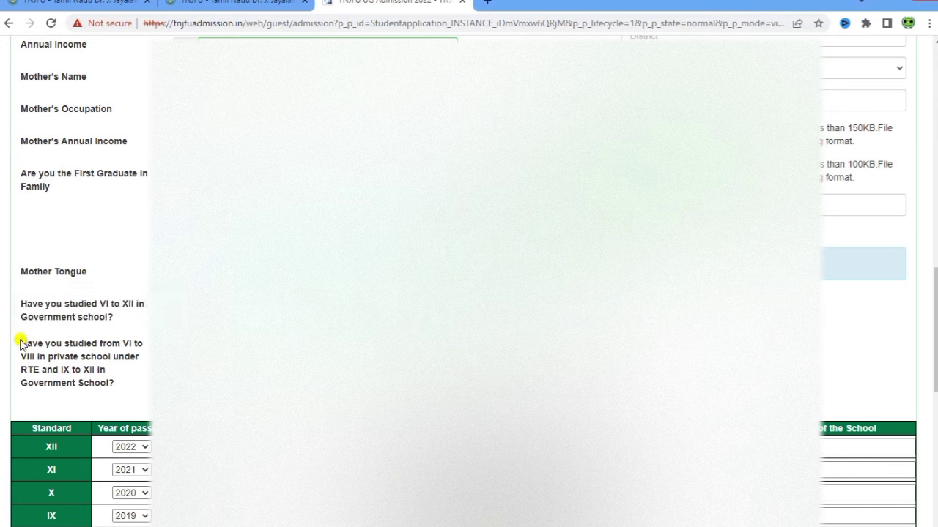
drag(21, 345, 108, 386)
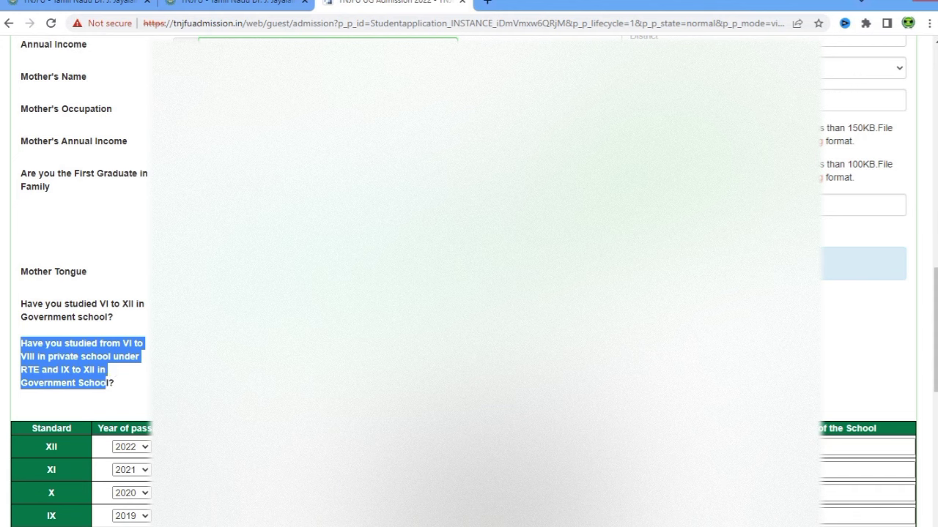
click(148, 357)
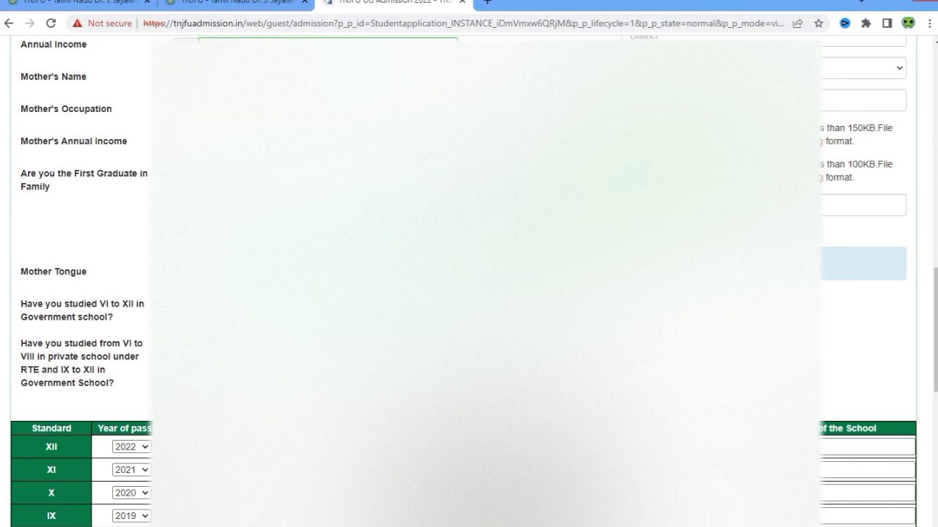
drag(91, 304, 135, 304)
- Enter the applicant's door number and street in the address details
scroll(80, 293, up, 4)
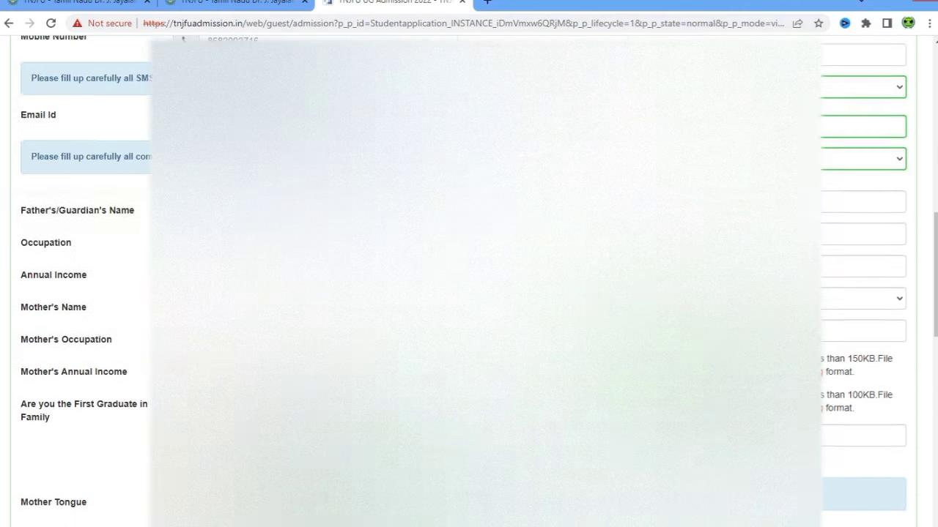
scroll(81, 293, down, 2)
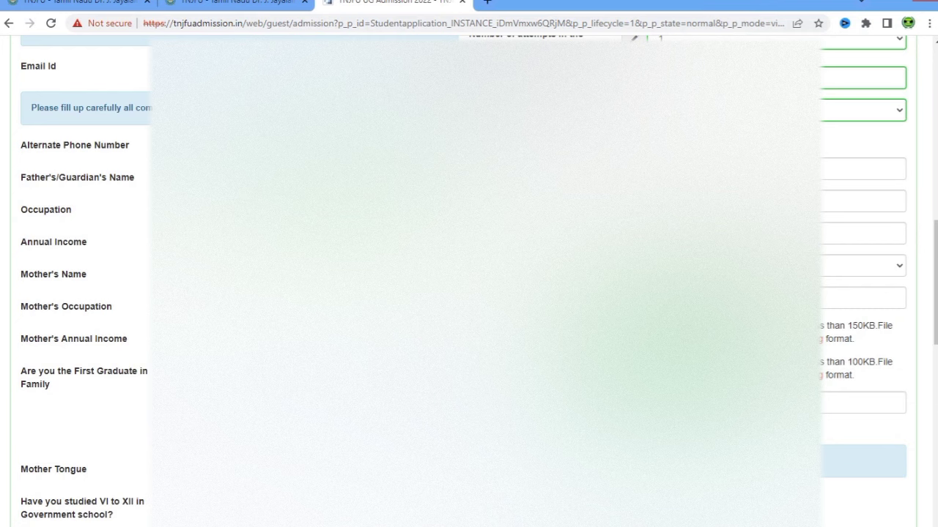
click(863, 169)
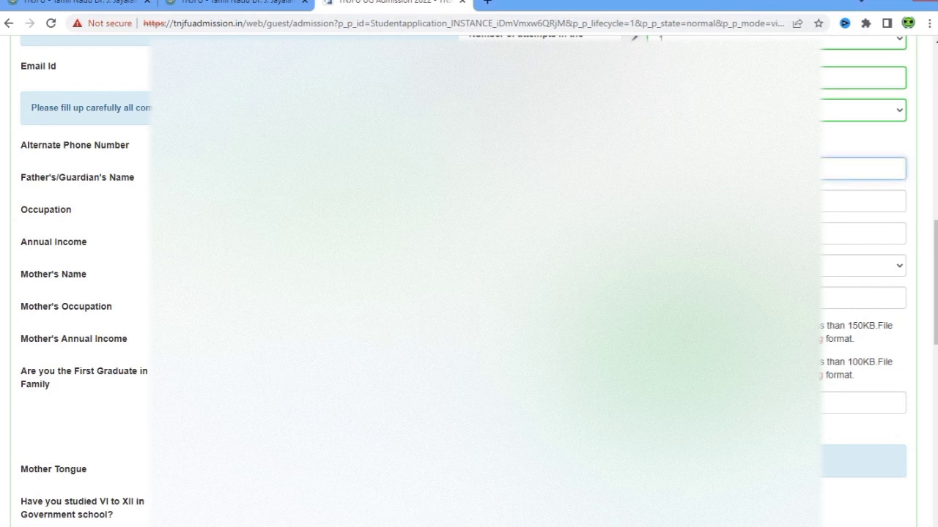
key(Tab)
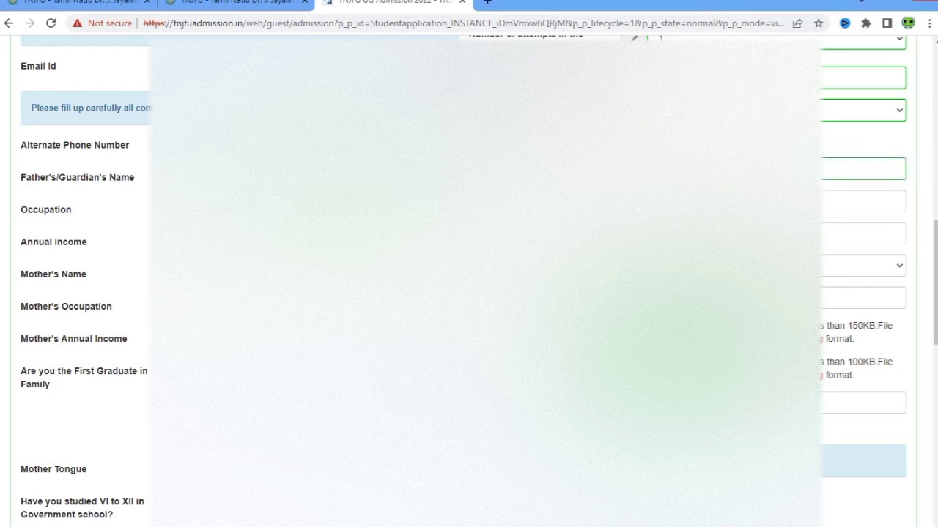
- Fill in the remaining text fields of the applicant's address details
click(863, 201)
click(863, 233)
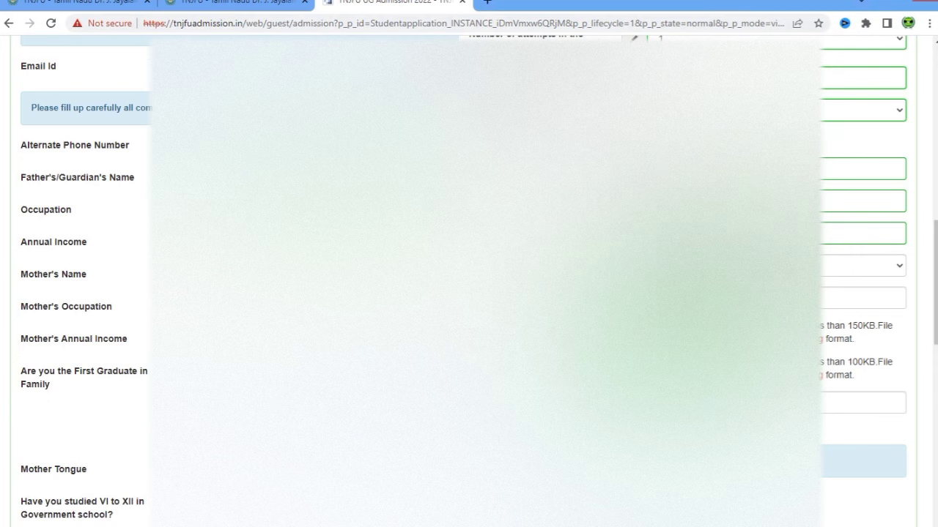
click(863, 298)
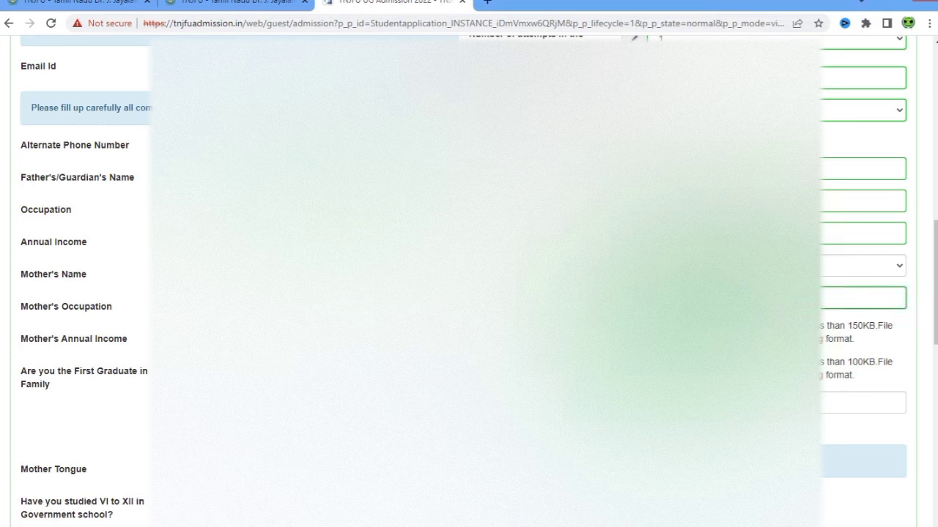
- Check the file size and format requirements for the image uploads below the address details
drag(847, 325, 900, 336)
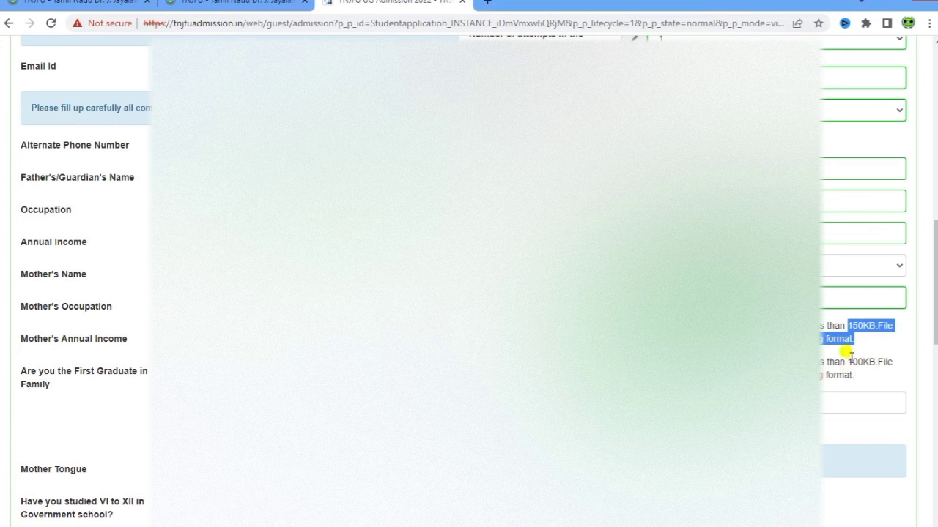
drag(850, 362, 907, 362)
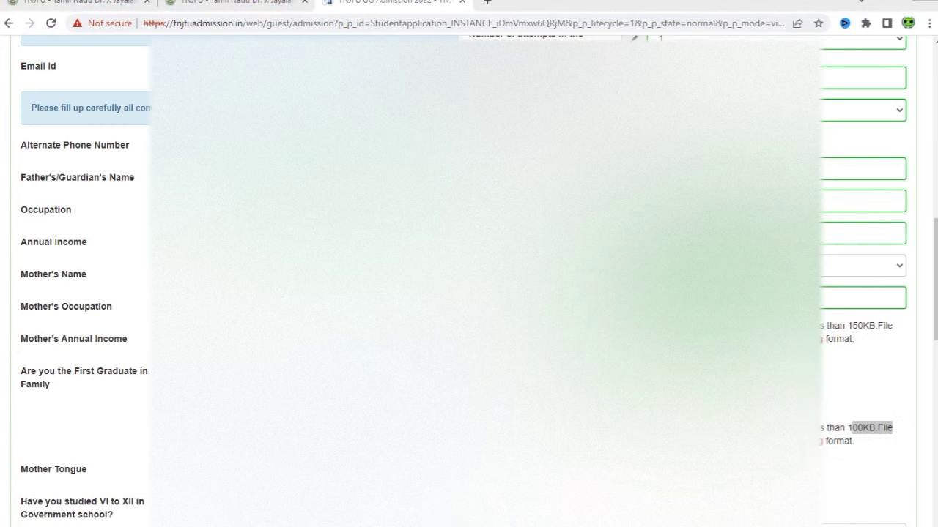
scroll(469, 293, down, 3)
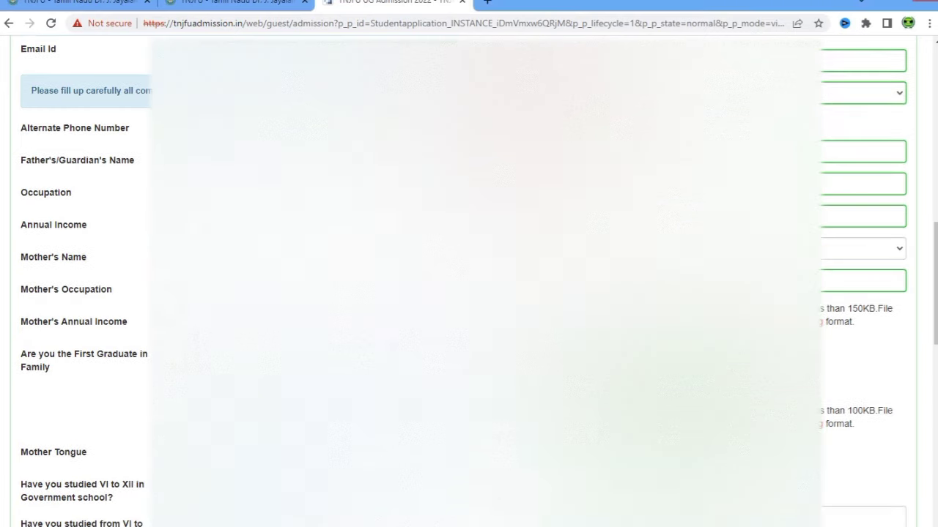
scroll(469, 293, down, 3)
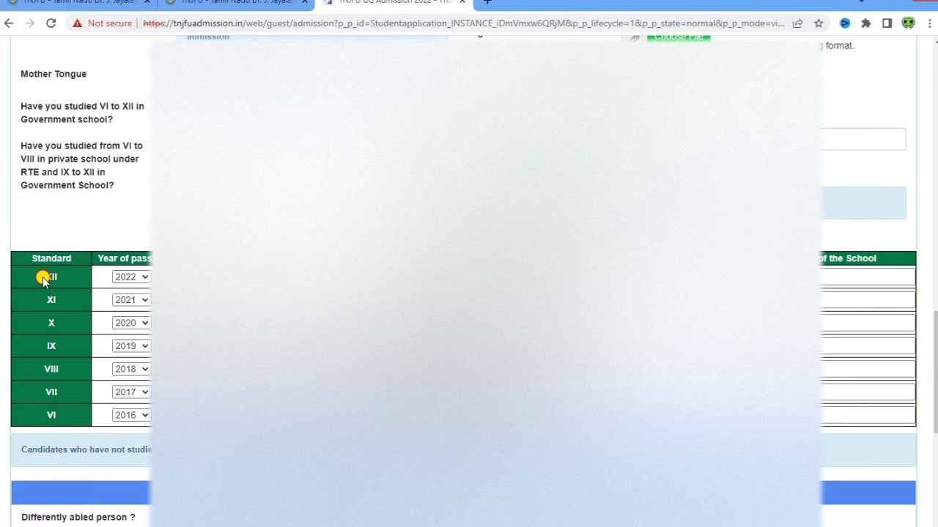
- For standard XII, set the mode of study to State Board, medium to Tamil, school type to Government and state to Tamil Nadu
drag(42, 277, 72, 425)
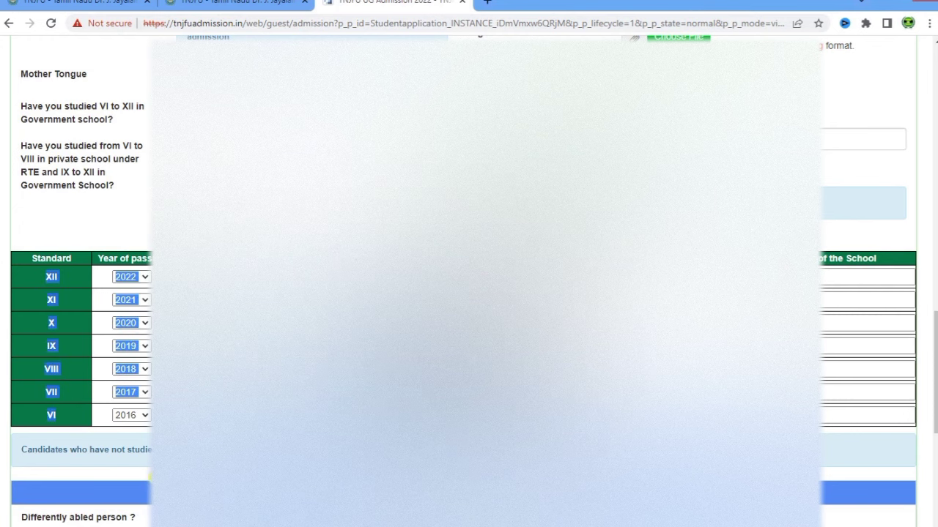
click(79, 270)
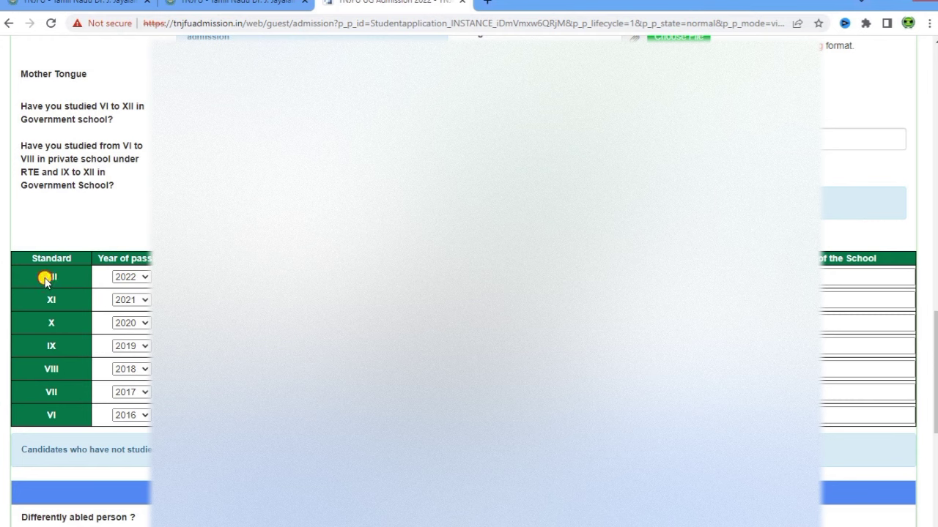
drag(45, 279, 113, 287)
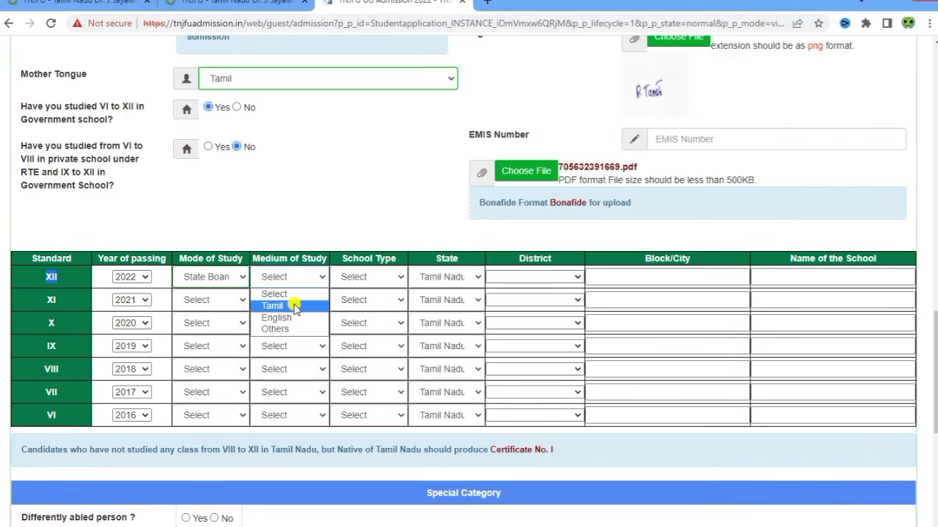
click(293, 307)
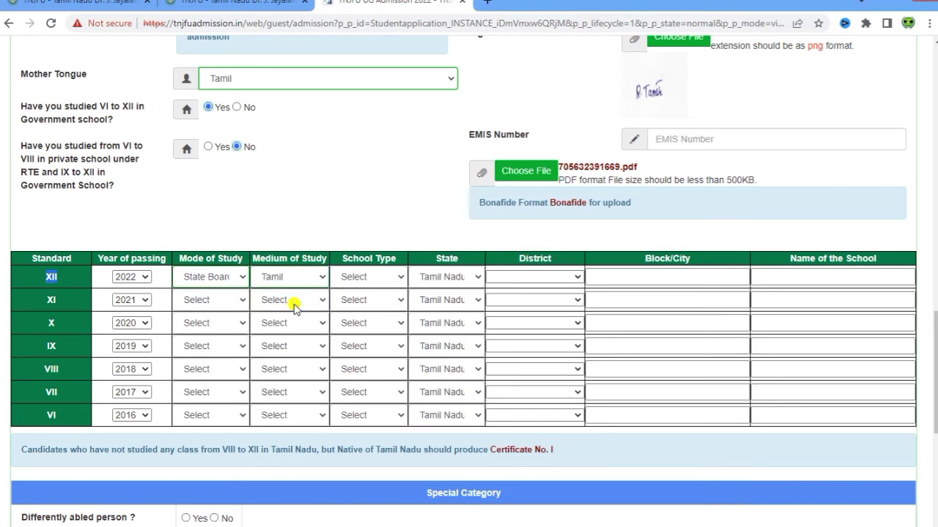
click(370, 276)
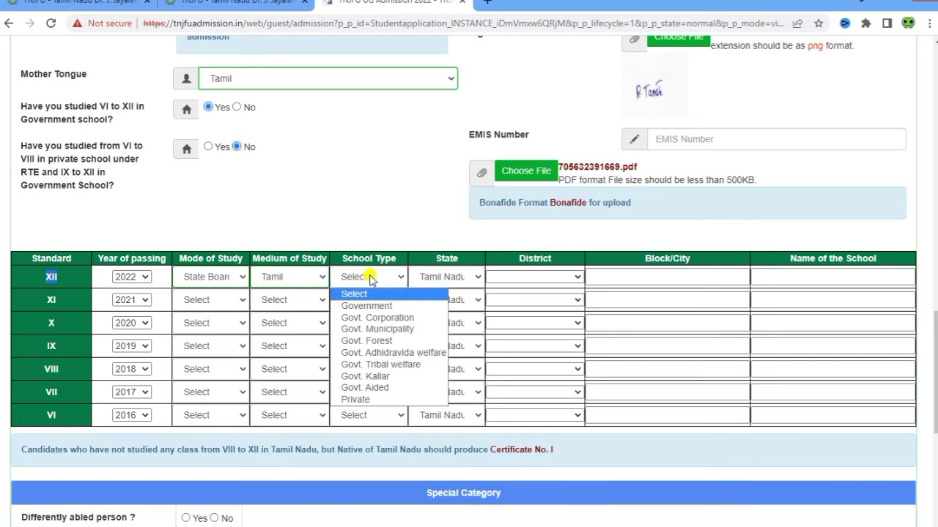
click(404, 307)
click(445, 277)
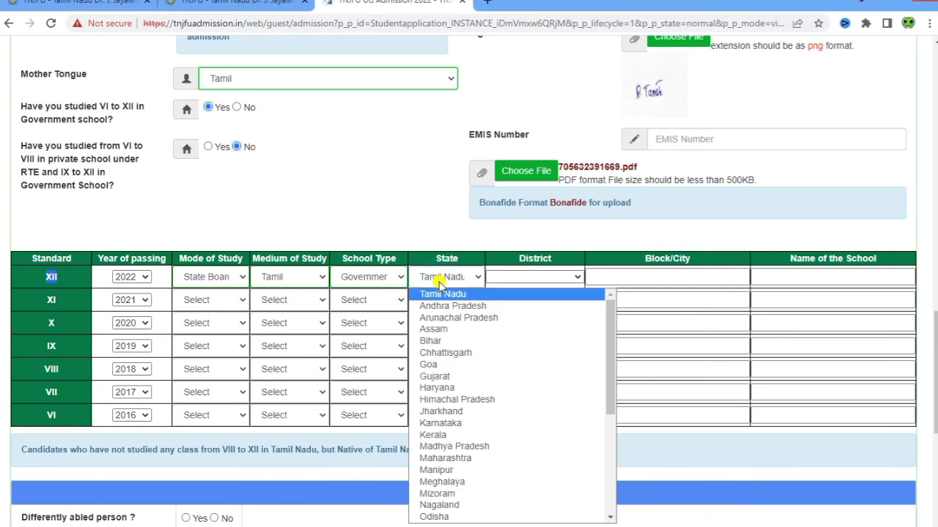
click(444, 294)
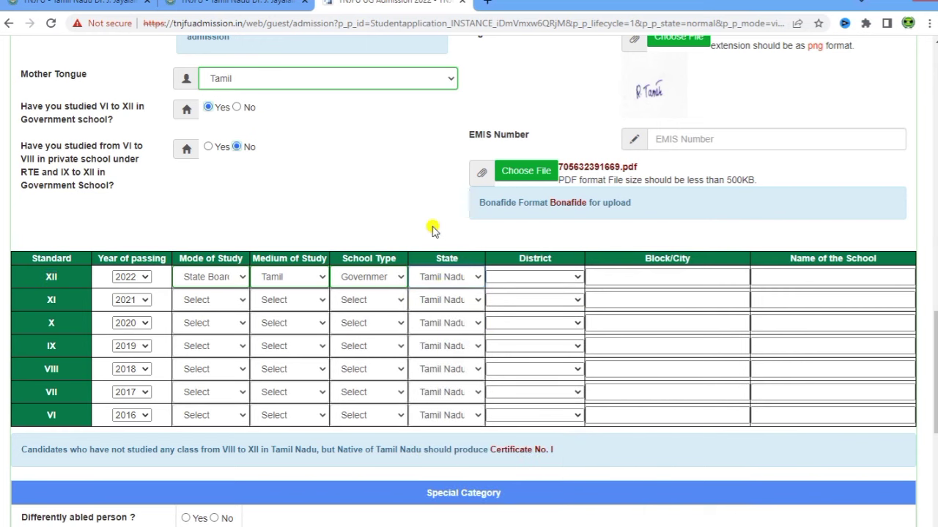
- Set the standard XII district to Tiruvannamalai and its block to Thandrampet
click(511, 277)
scroll(519, 359, down, 5)
click(540, 451)
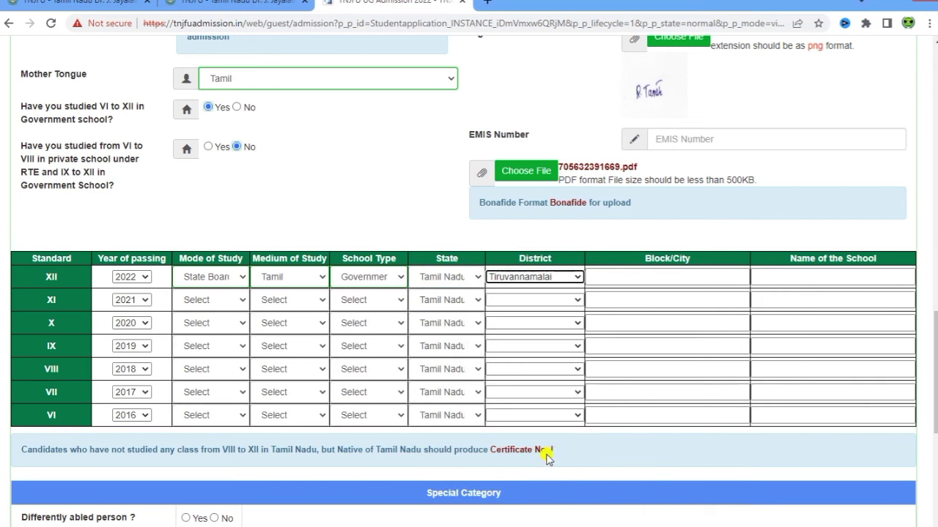
click(652, 278)
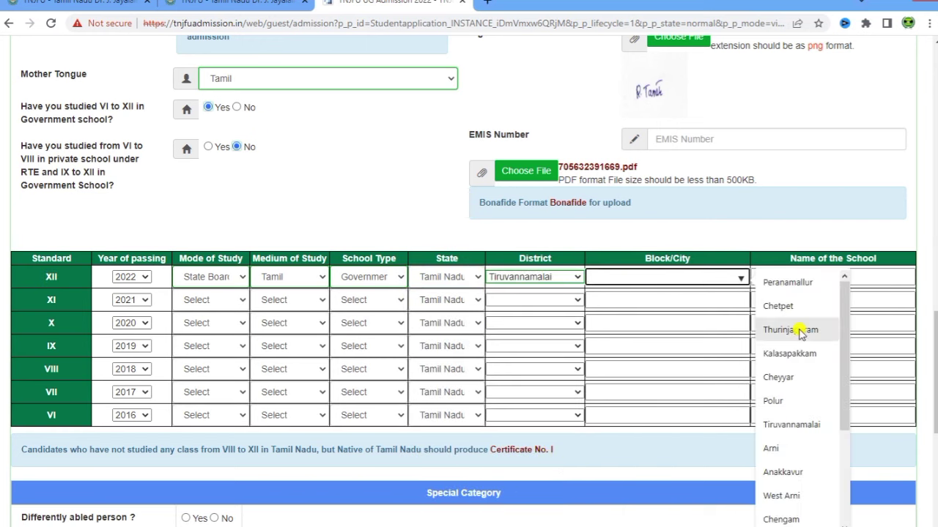
scroll(804, 367, down, 3)
click(788, 428)
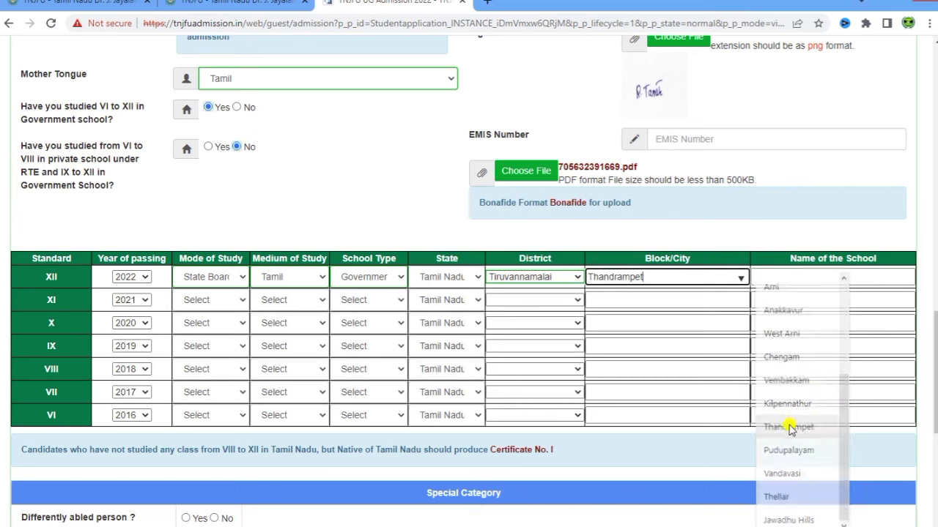
- Choose GHS KILSIRUPAKKAM as the name of the school for standard XII
click(806, 282)
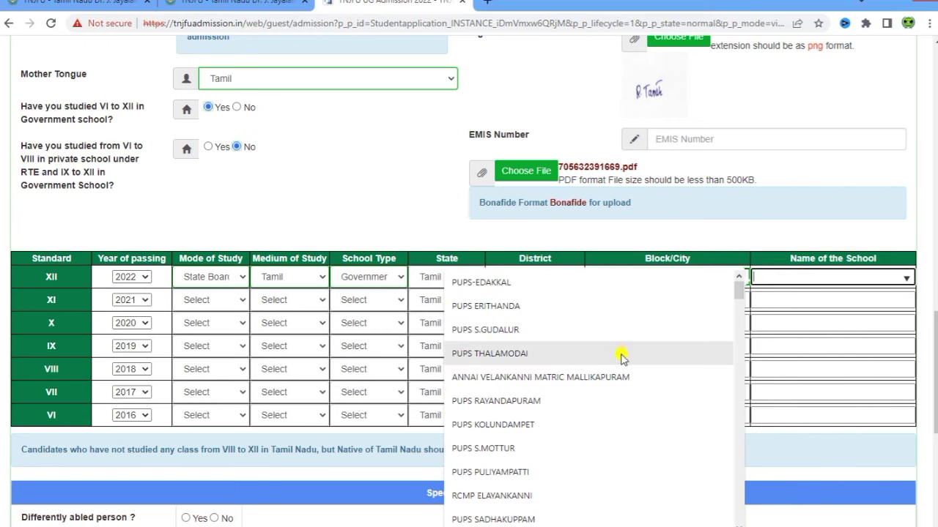
scroll(622, 357, down, 3)
scroll(622, 358, down, 9)
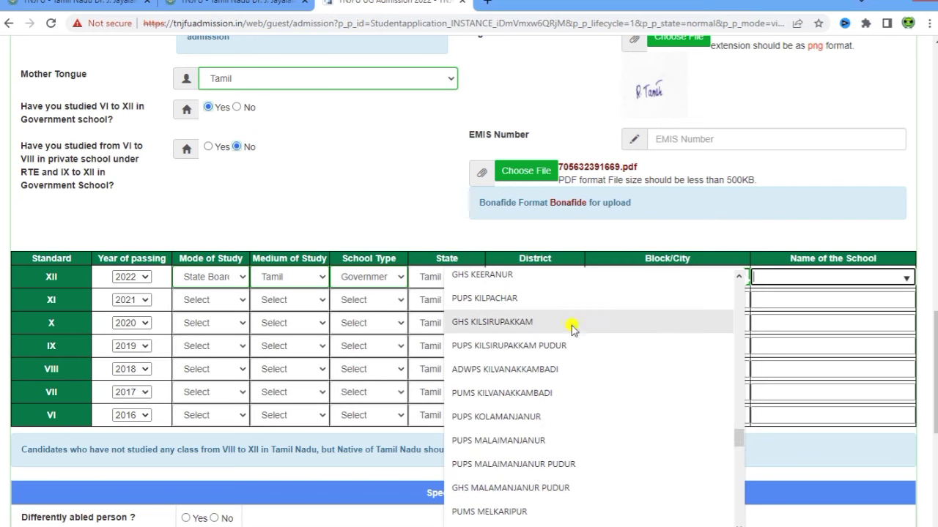
click(570, 324)
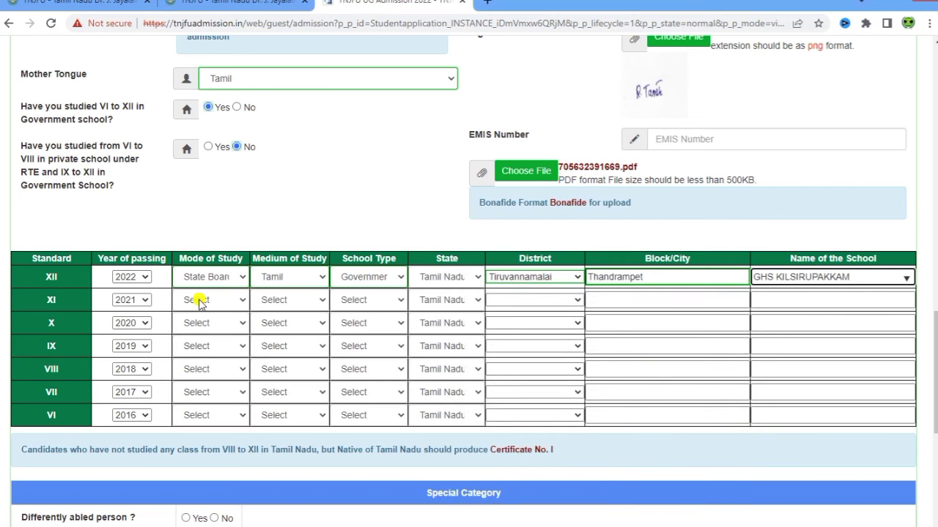
- For standard XI, set the mode of study to State Board, the medium to Tamil and the school type to Government
drag(43, 297, 67, 396)
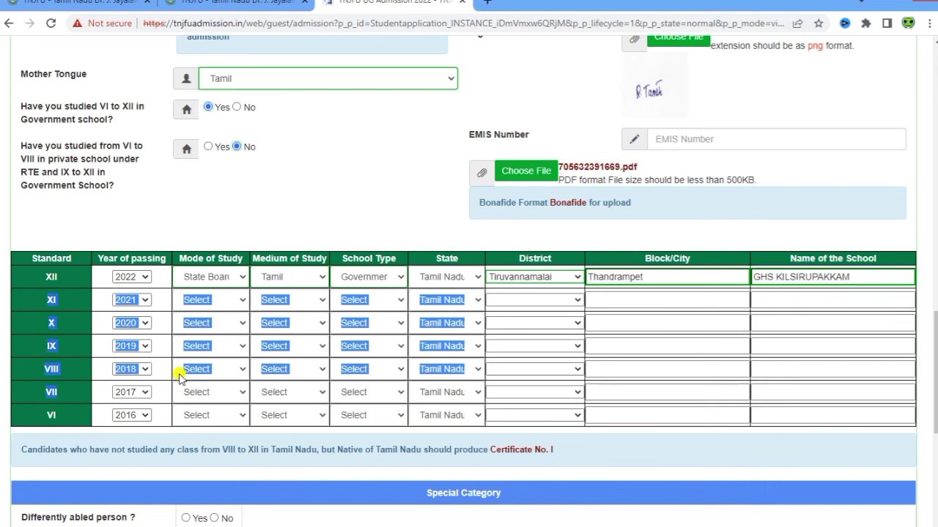
click(180, 372)
click(143, 307)
click(192, 301)
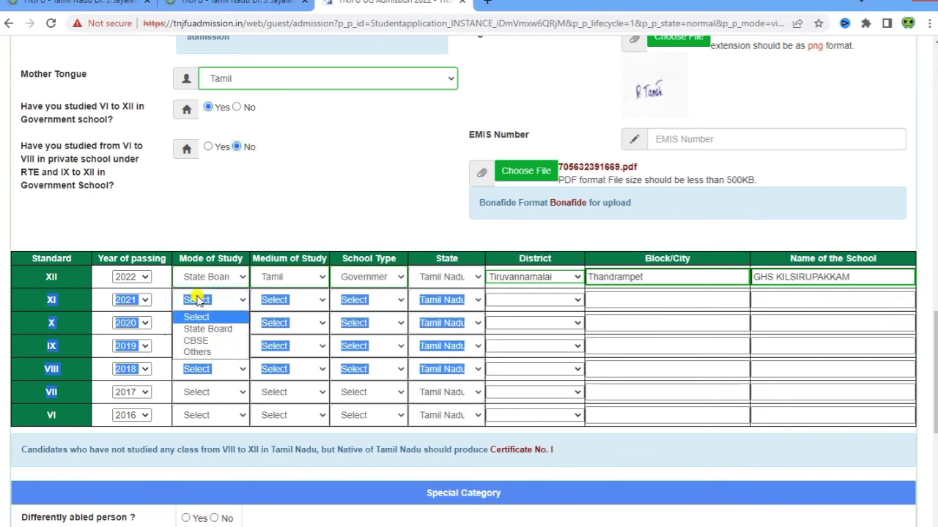
click(234, 331)
click(303, 243)
click(299, 299)
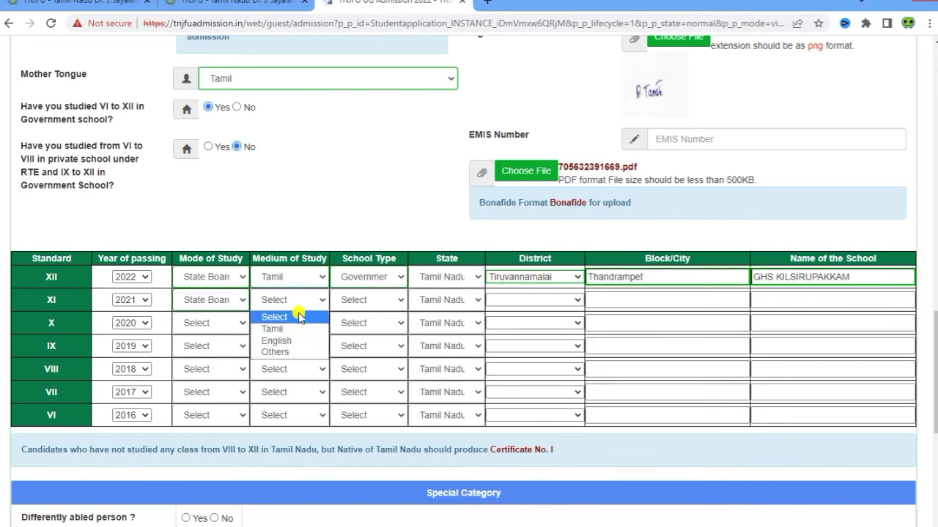
click(299, 329)
click(366, 301)
click(371, 327)
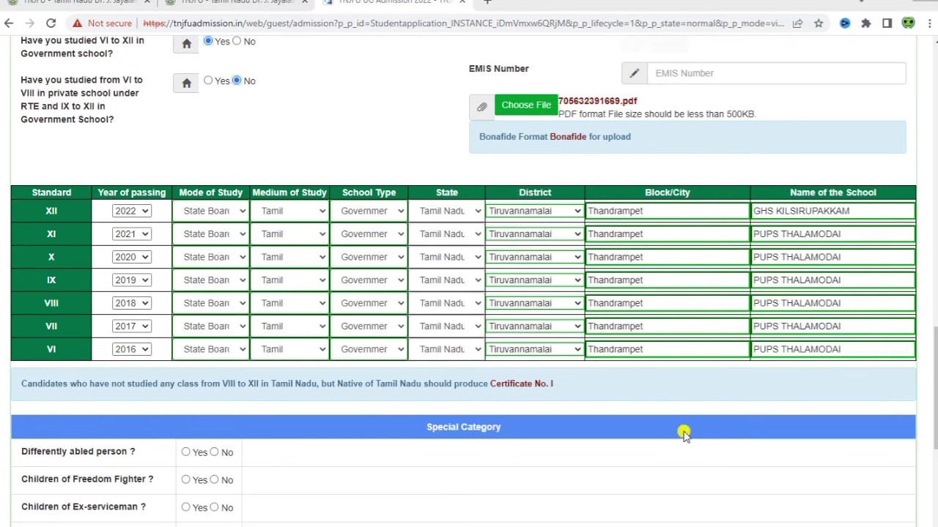
- Answer No for differently abled person, children of freedom fighter and children of ex-serviceman in the Special Category section
scroll(622, 366, down, 3)
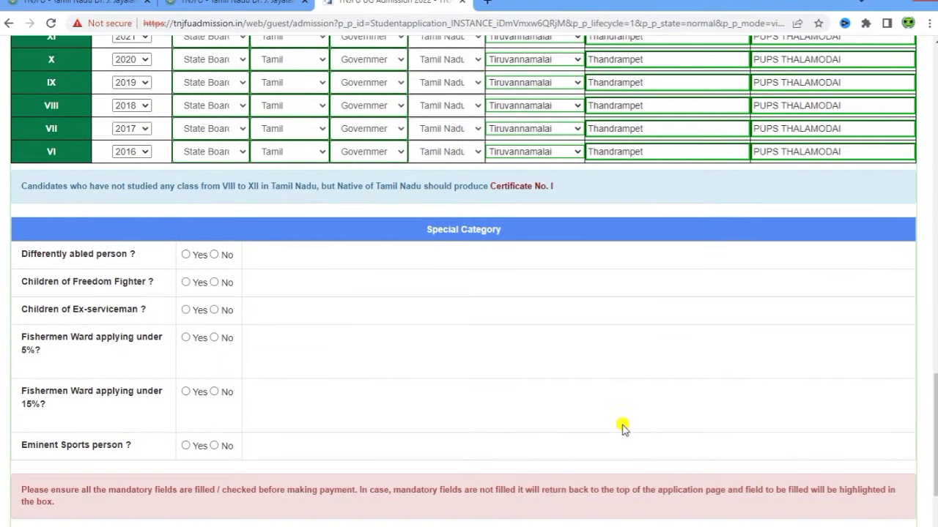
drag(20, 254, 126, 254)
click(214, 256)
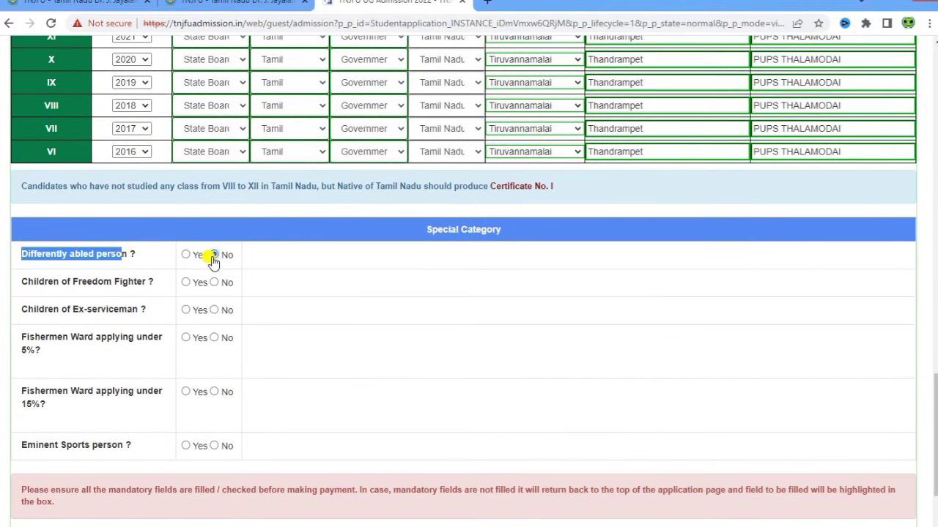
drag(20, 282, 135, 283)
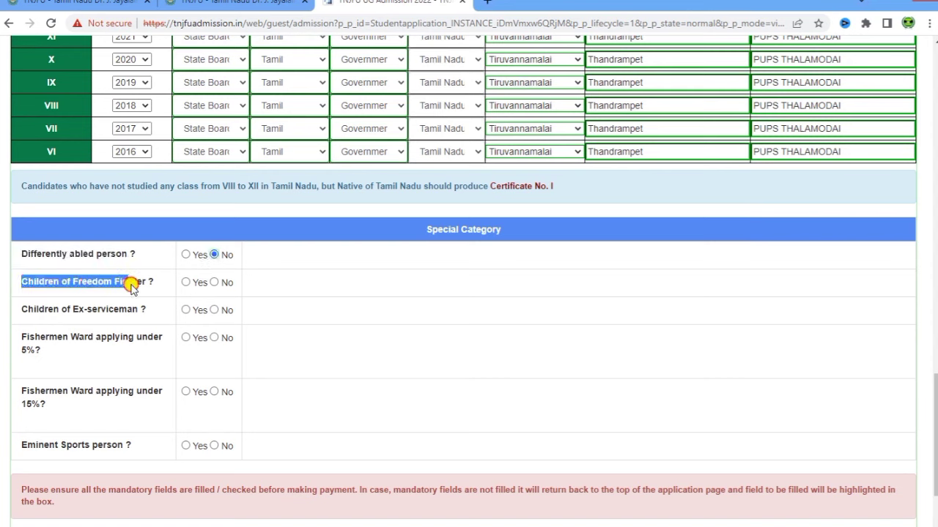
click(213, 283)
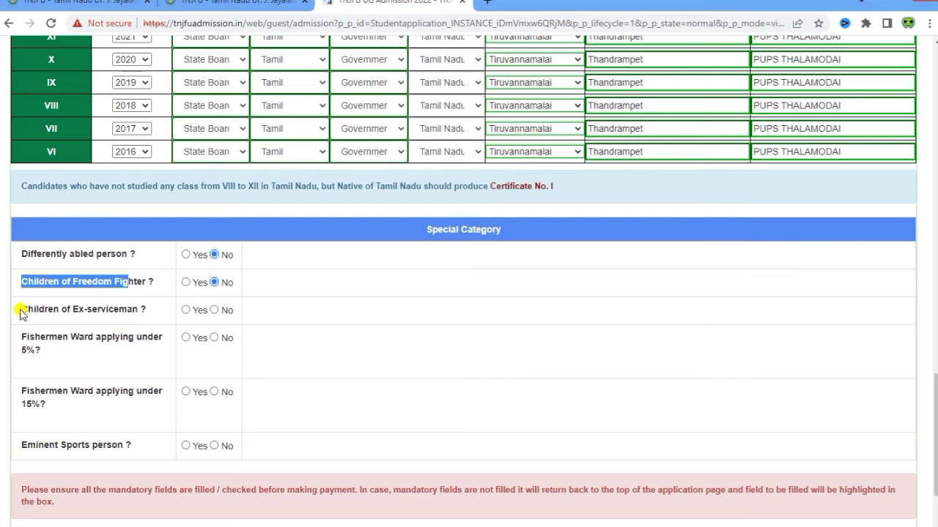
drag(22, 309, 146, 320)
click(147, 320)
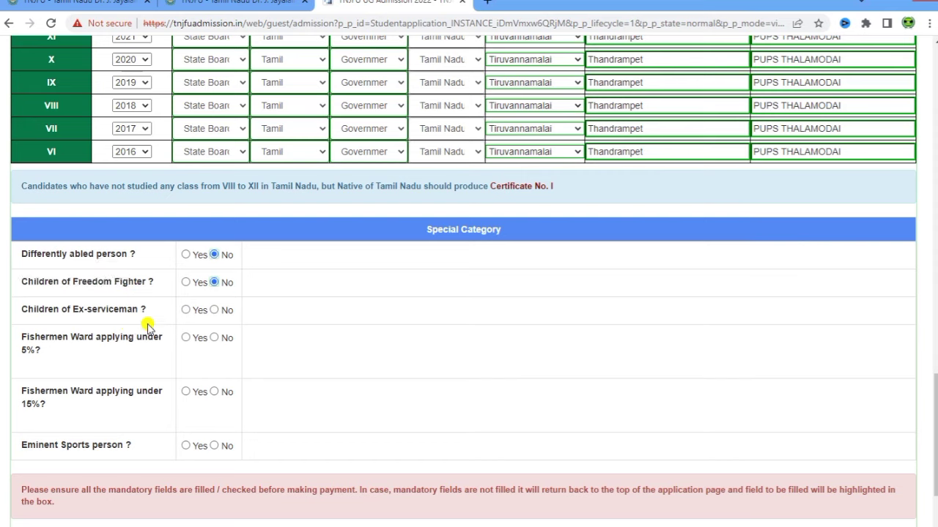
click(214, 310)
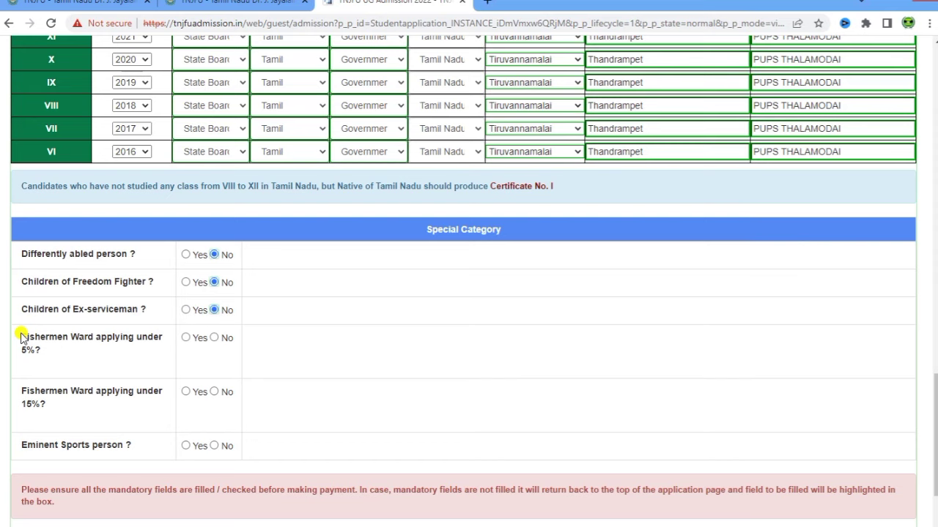
- Answer No to the Fishermen Ward questions for applying under 5% and under 15%
drag(21, 338, 152, 347)
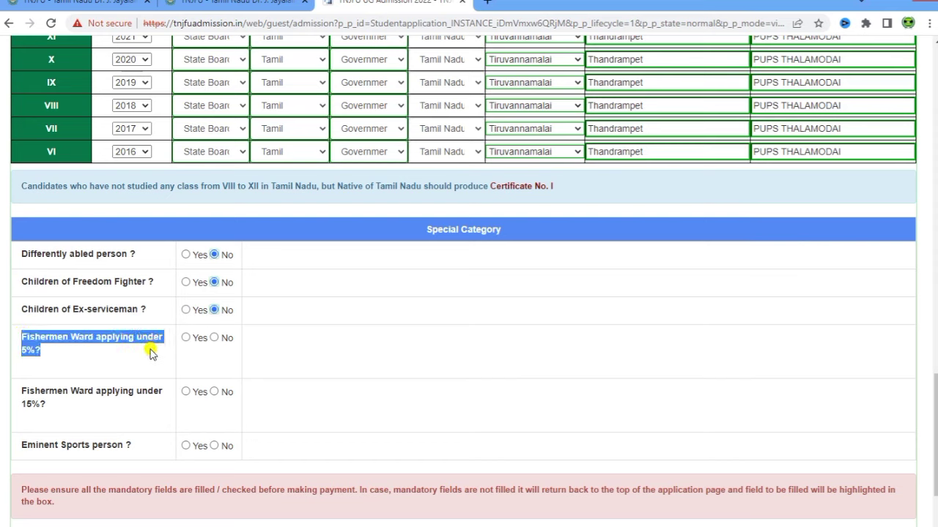
click(152, 348)
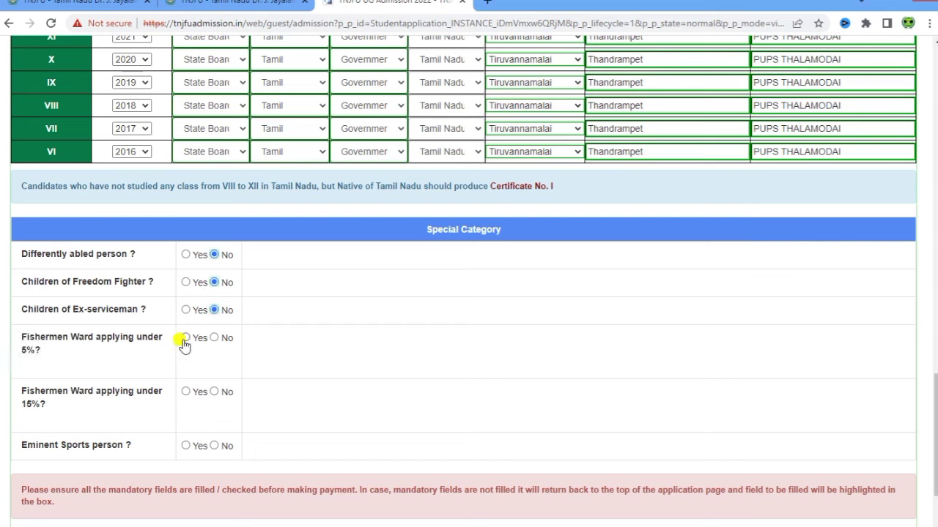
click(214, 337)
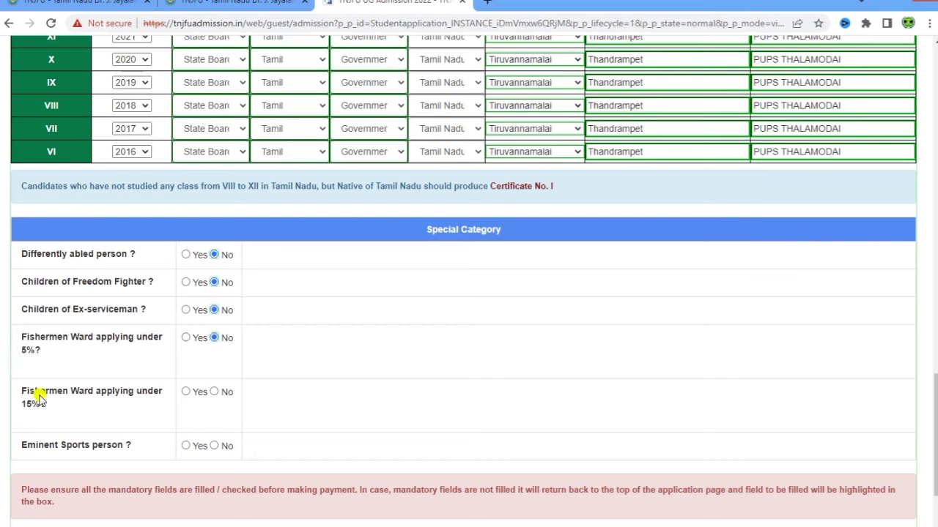
drag(22, 388, 118, 405)
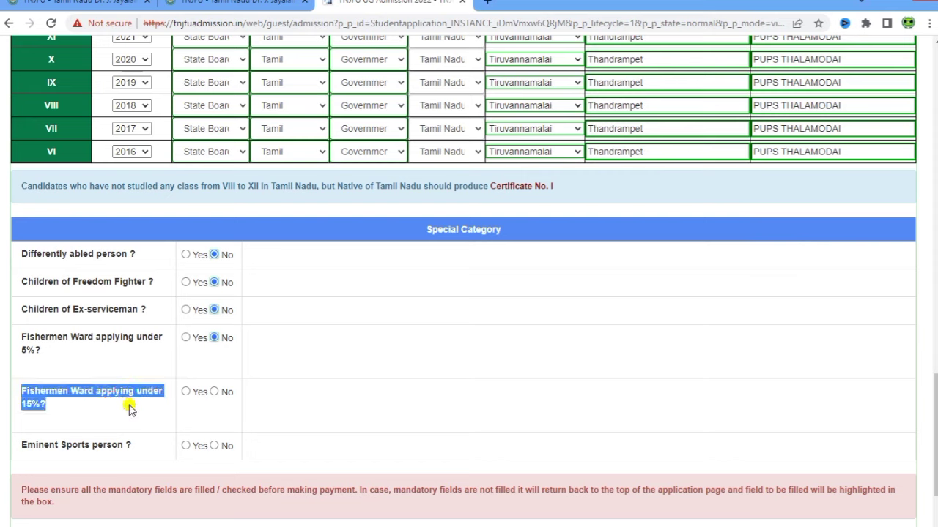
click(214, 392)
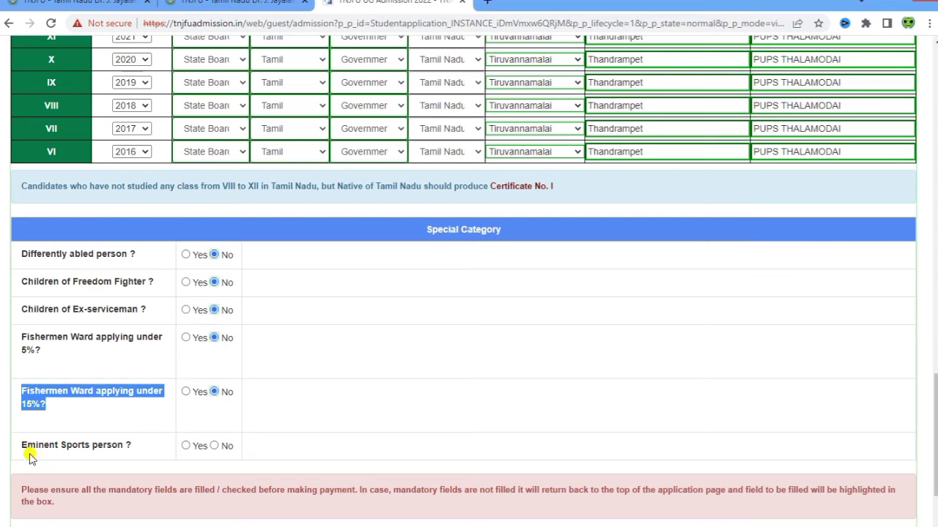
- Answer No to the Eminent Sports person question in the Special Category section
drag(22, 445, 110, 446)
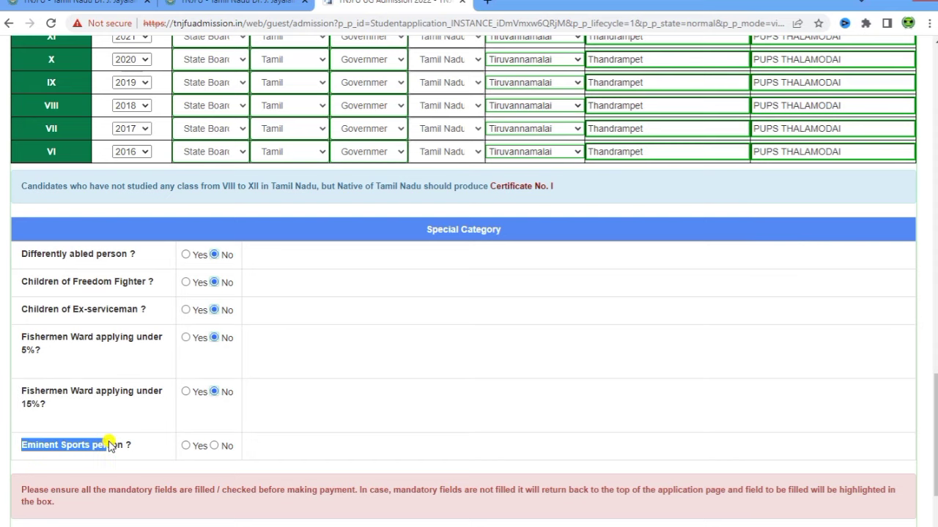
click(214, 445)
click(534, 366)
scroll(544, 424, down, 3)
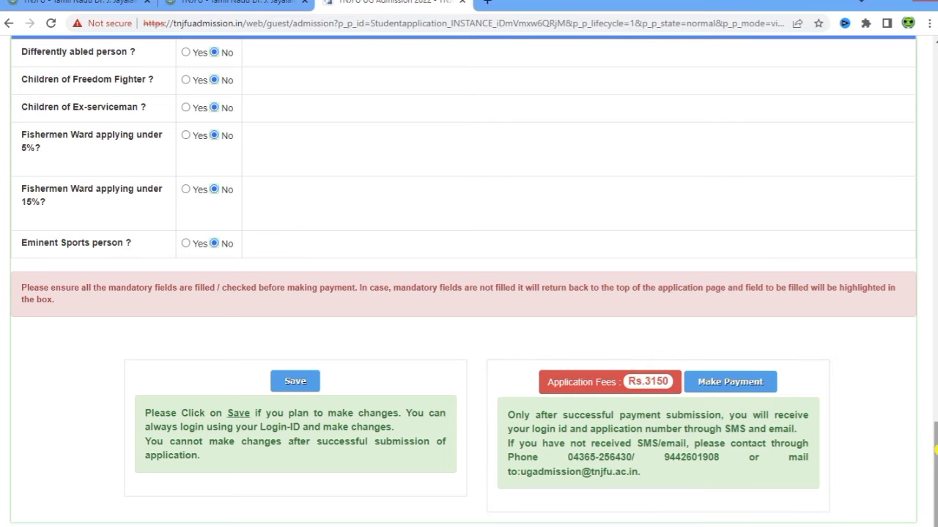
- Deselect every course under Course Applied for except B.F.Sc., including all self-supporting, B.Tech., B.B.A and B.Voc. options
drag(936, 451, 936, 71)
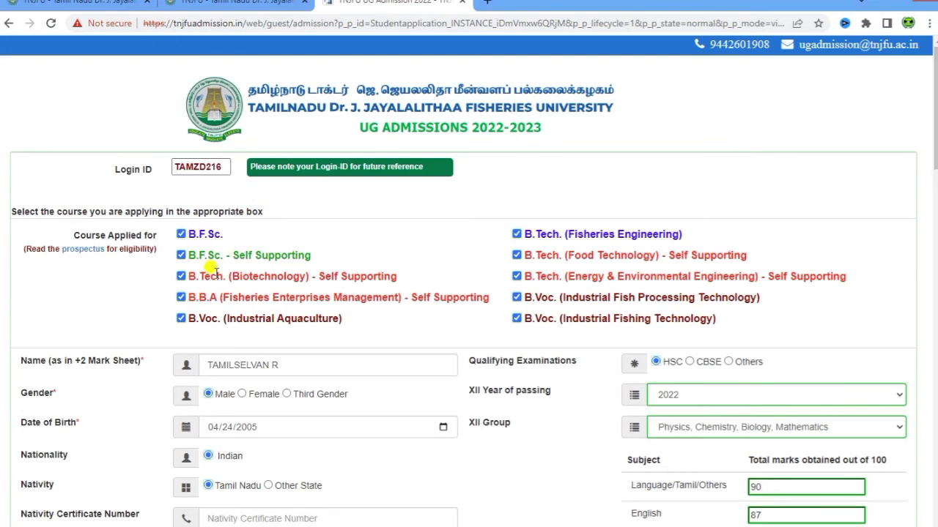
click(181, 254)
click(181, 276)
click(181, 297)
click(181, 318)
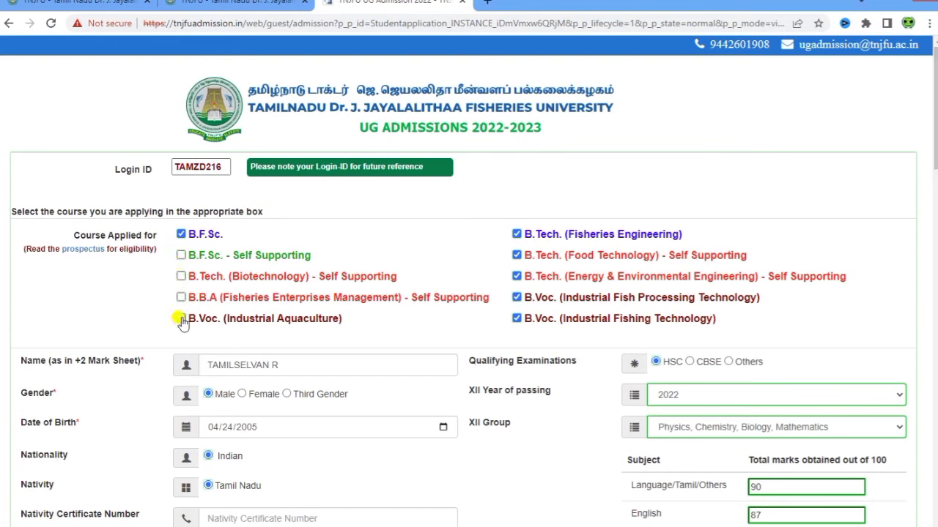
click(516, 235)
click(516, 297)
click(516, 317)
click(516, 276)
click(516, 255)
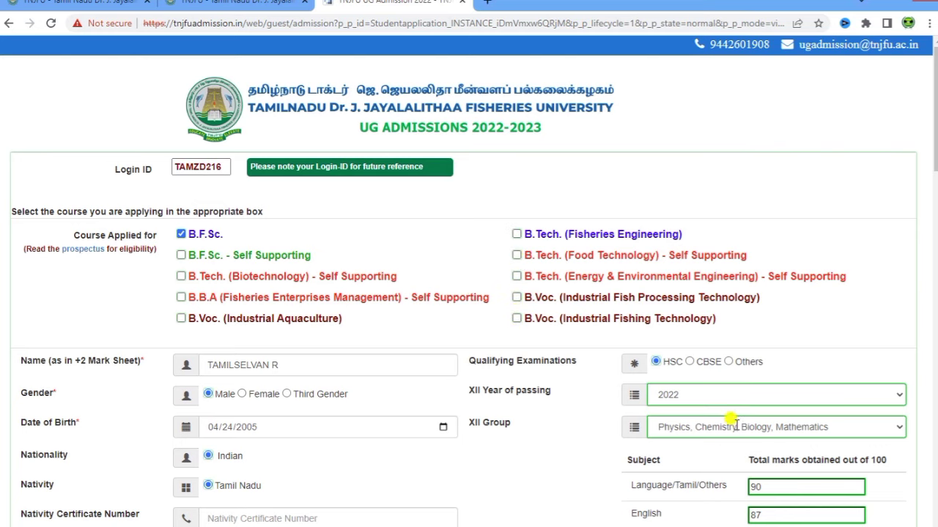
- Save the completed application form without making the payment
drag(934, 110, 875, 517)
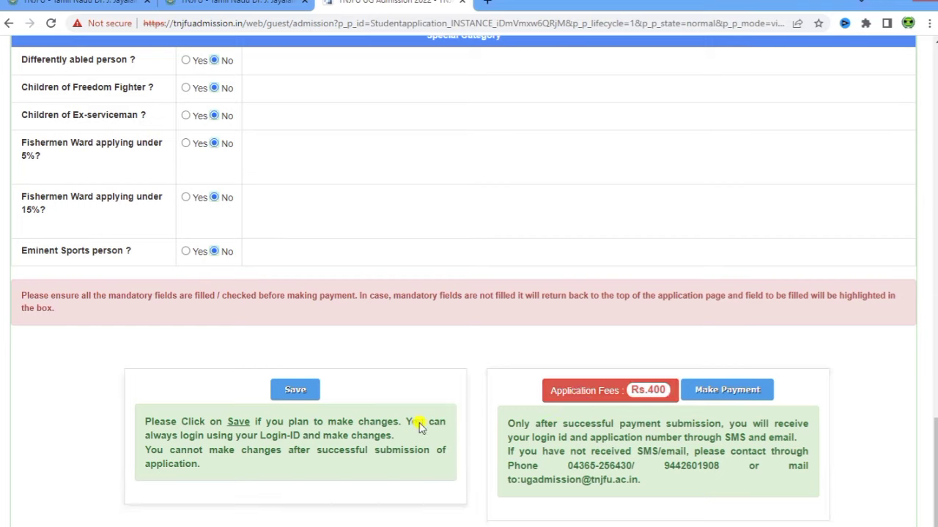
click(297, 389)
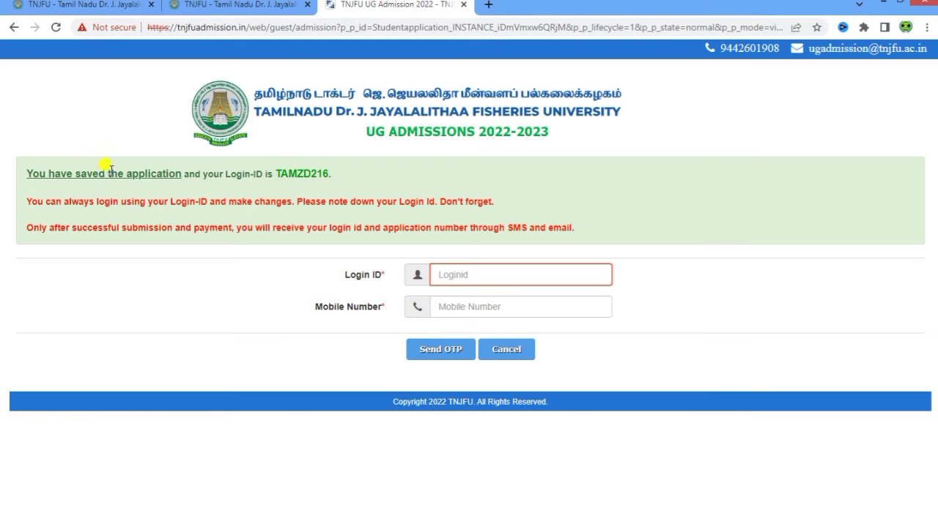
- Copy the login ID from the saved-application message into the Login ID field of the login form
double_click(303, 170)
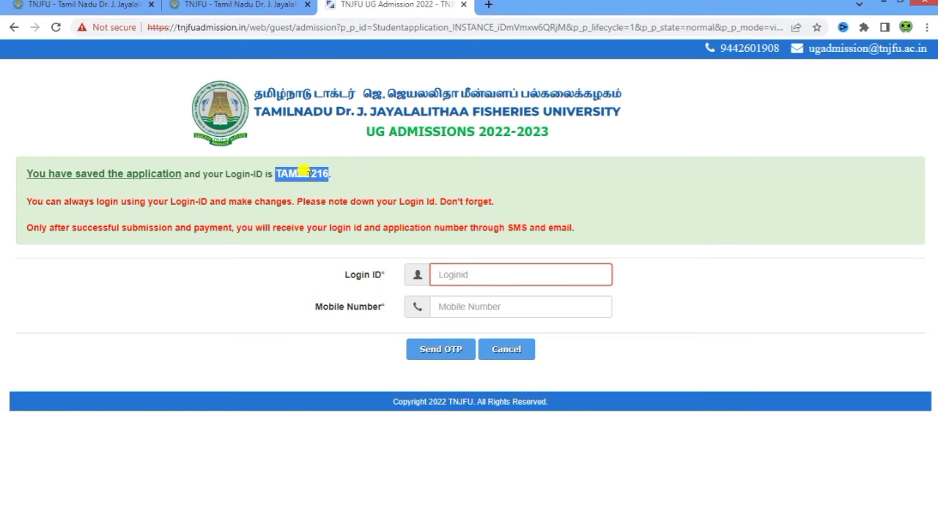
right_click(307, 174)
click(327, 185)
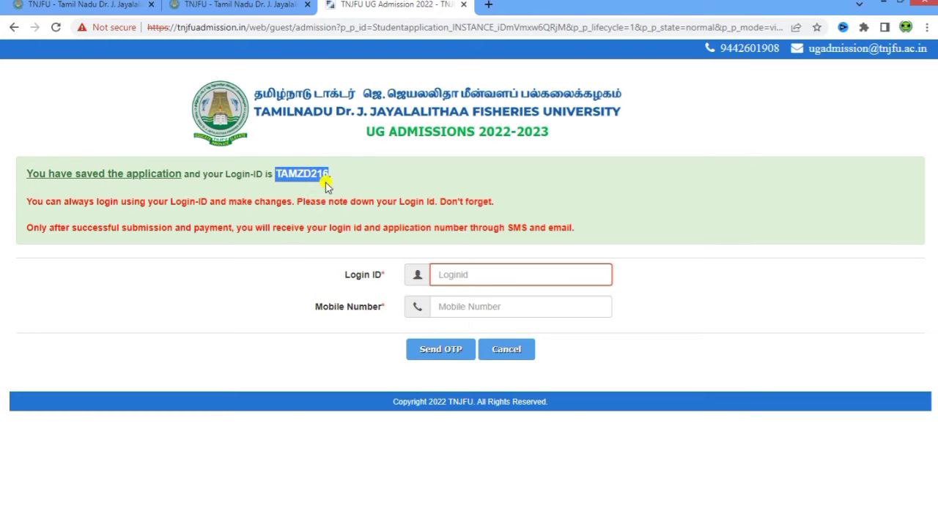
click(470, 276)
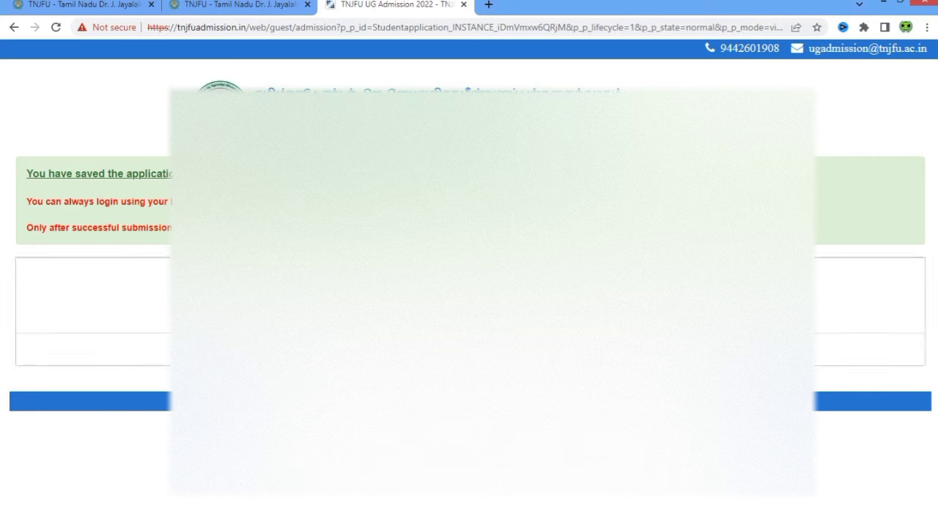